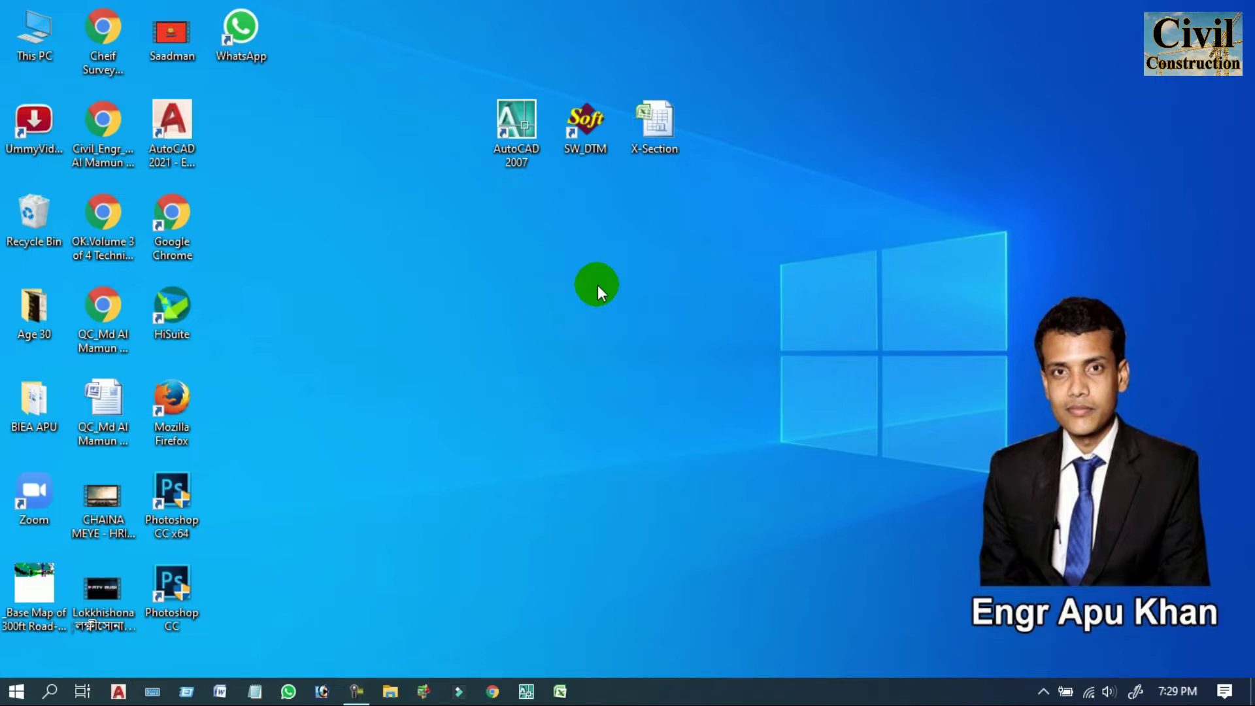
- Refresh the desktop and open the X-Section workbook in Excel
{"action": "right_click", "coordinate": [597, 285]}
{"action": "left_click", "coordinate": [621, 340]}
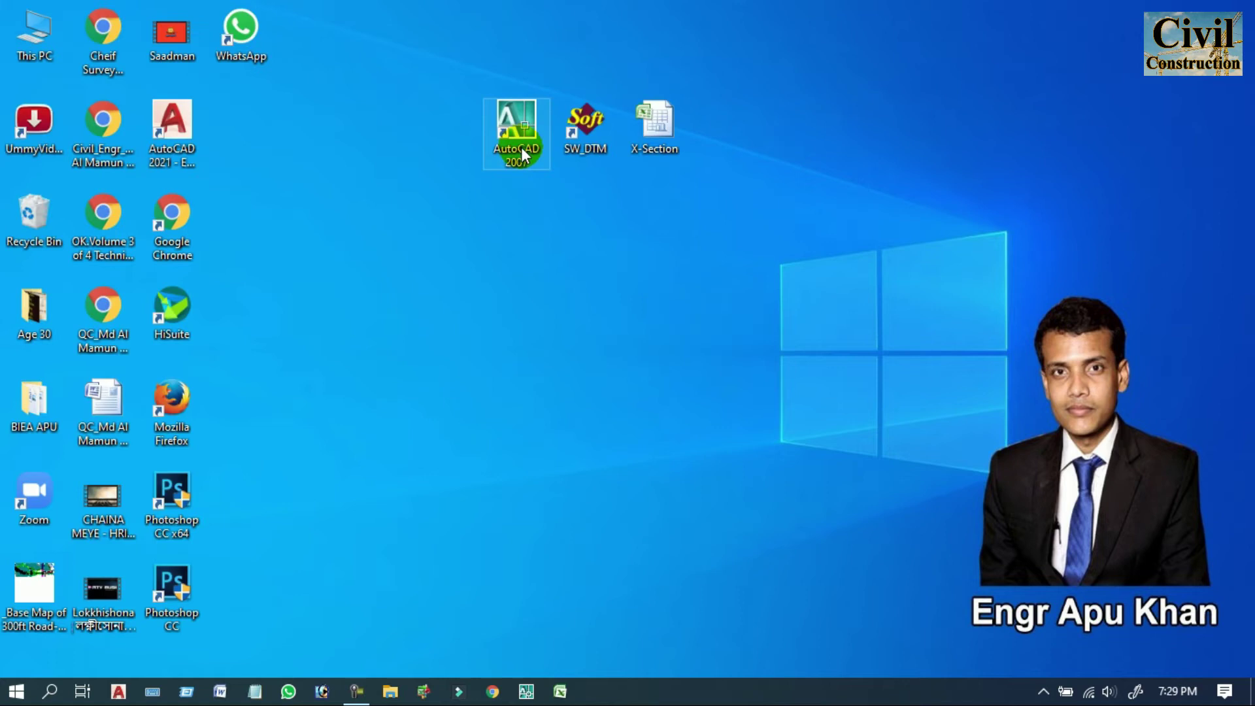
{"action": "mouse_move", "coordinate": [586, 130]}
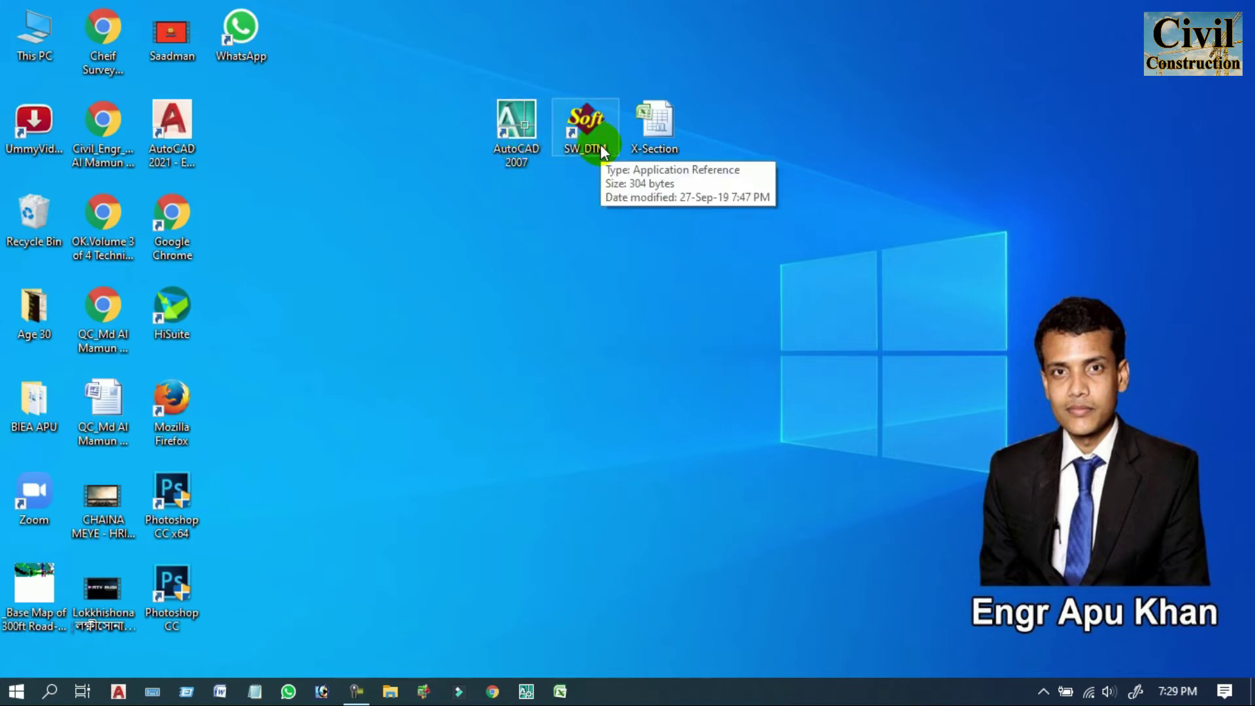
{"action": "right_click", "coordinate": [602, 224]}
{"action": "left_click", "coordinate": [649, 277]}
{"action": "left_click", "coordinate": [658, 140]}
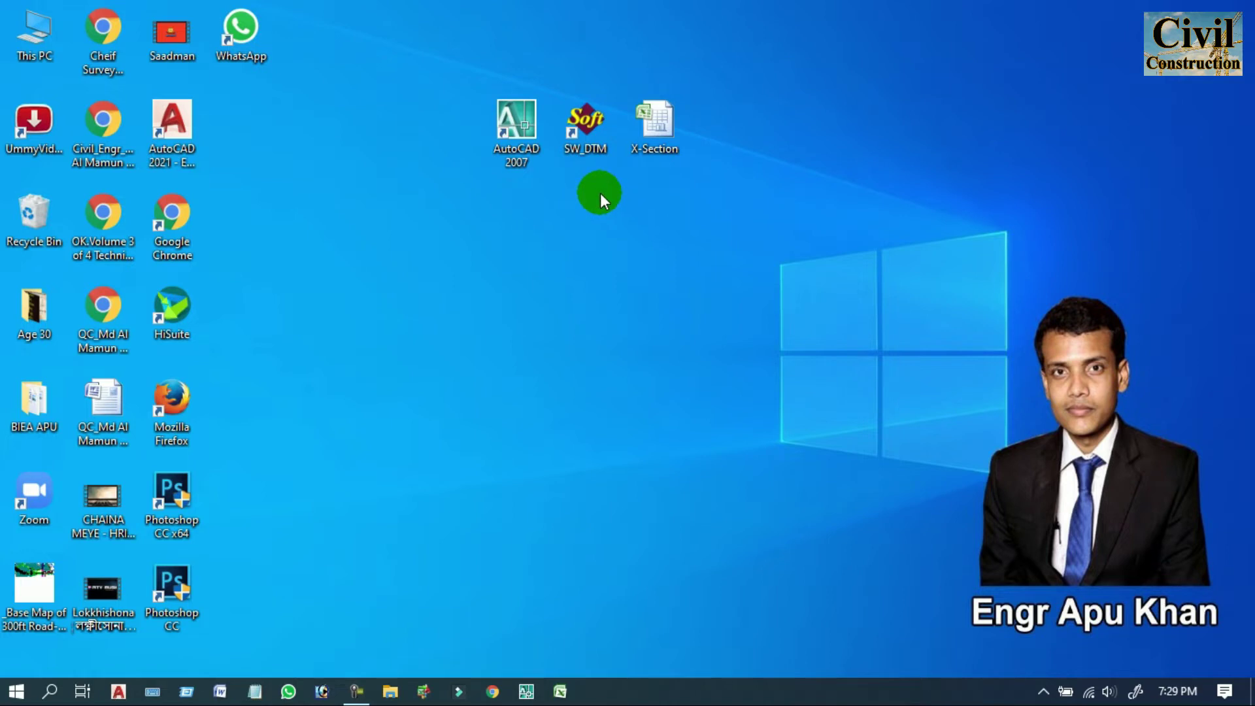
{"action": "right_click", "coordinate": [569, 204]}
{"action": "left_click", "coordinate": [620, 256]}
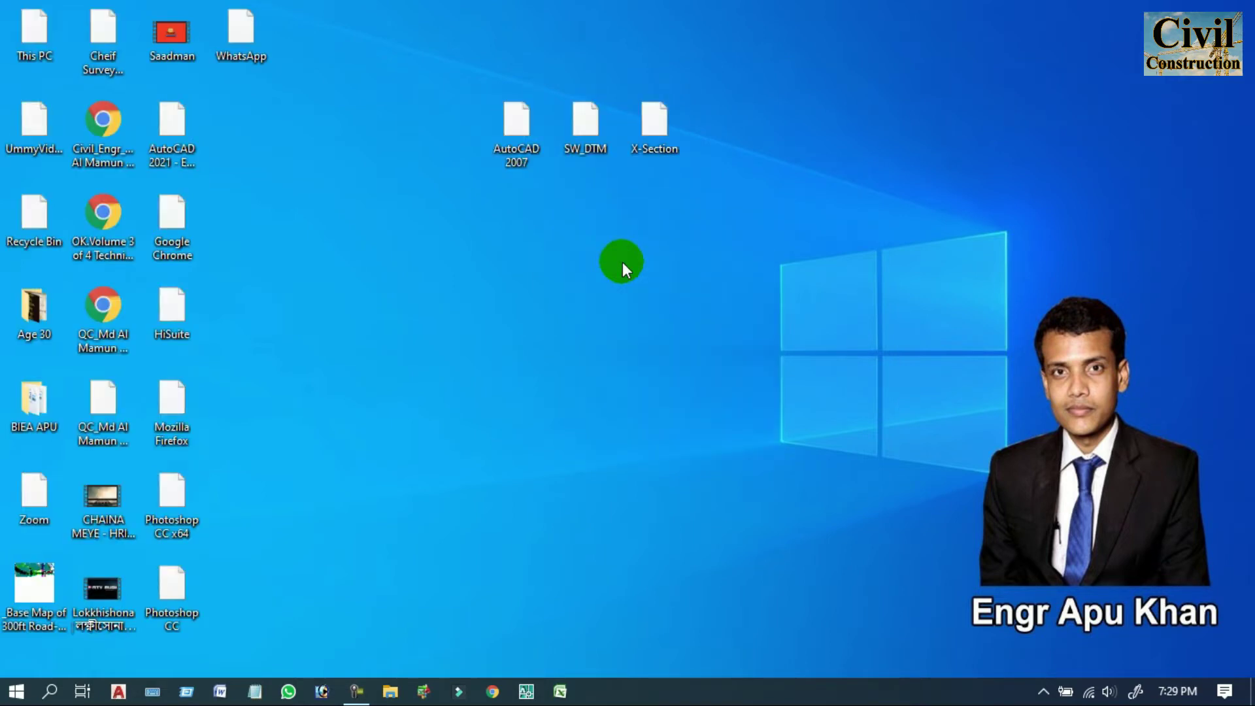
{"action": "double_click", "coordinate": [661, 128]}
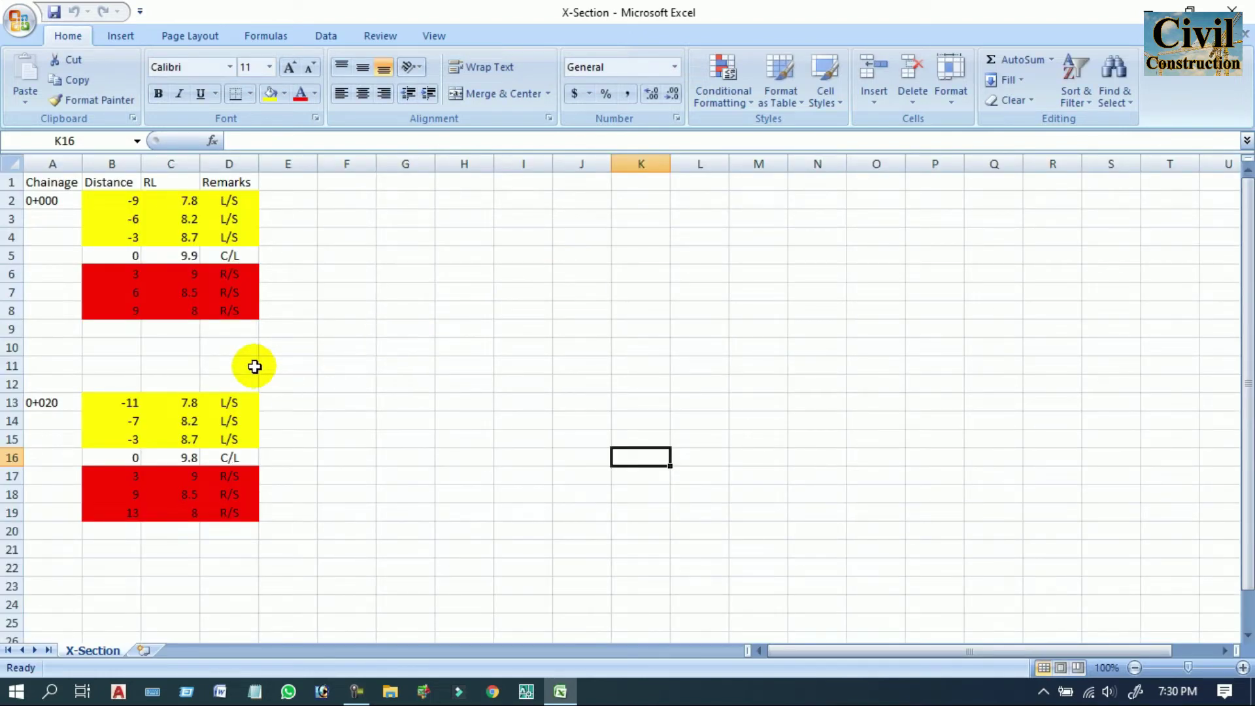
- Review the Chainage, Distance, RL and Remarks headings and the 0+000 and 0+020 data in A2:D19
{"action": "left_click", "coordinate": [57, 186]}
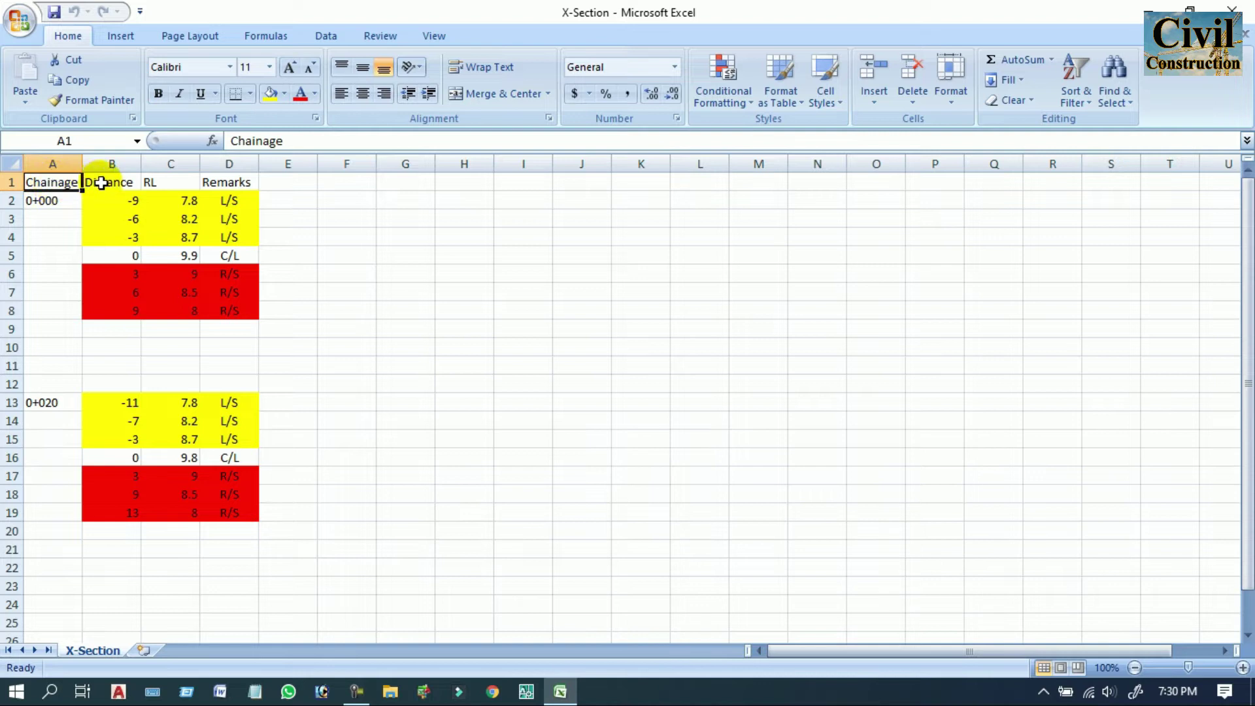
{"action": "left_click", "coordinate": [115, 182]}
{"action": "left_click", "coordinate": [180, 183]}
{"action": "left_click", "coordinate": [224, 181]}
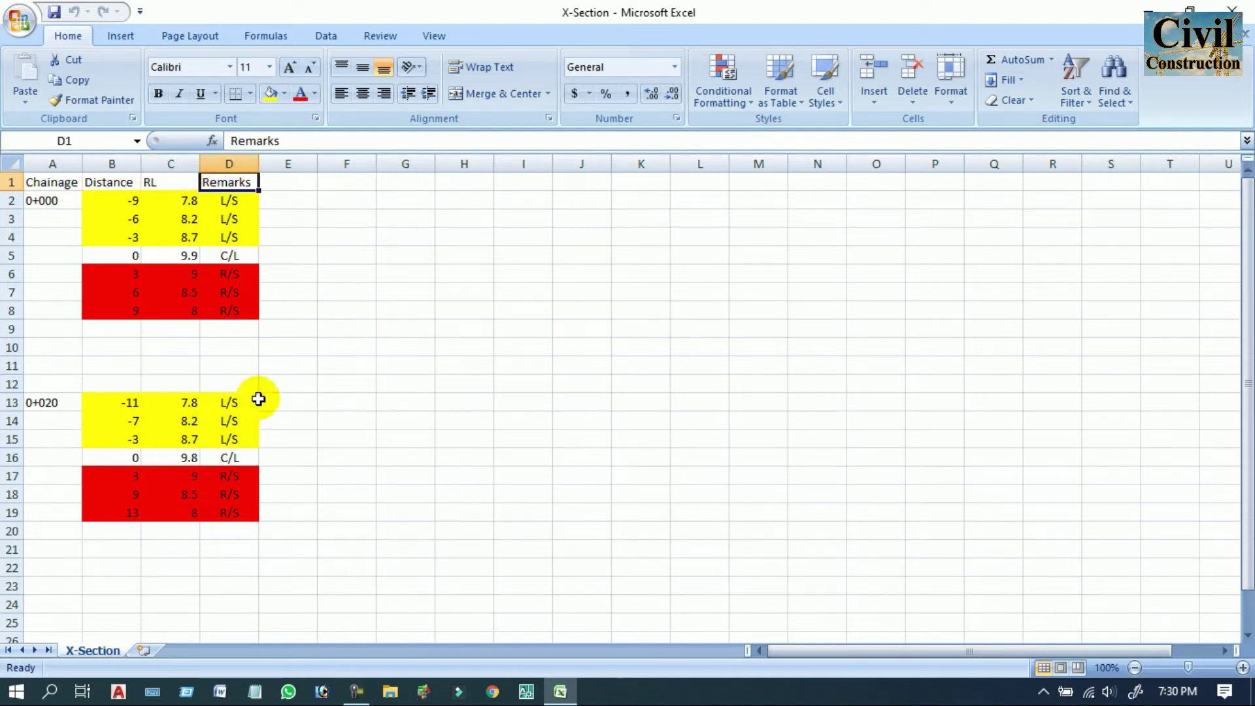
{"action": "left_click", "coordinate": [353, 293]}
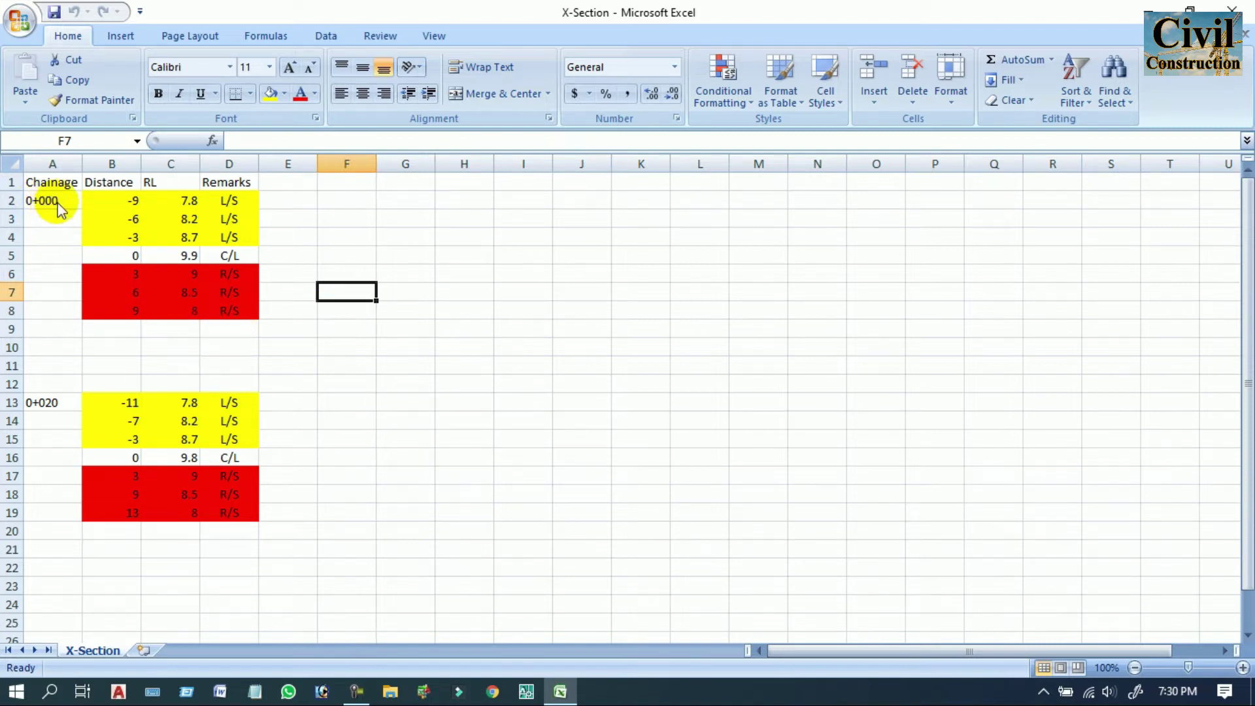
{"action": "left_click", "coordinate": [51, 200]}
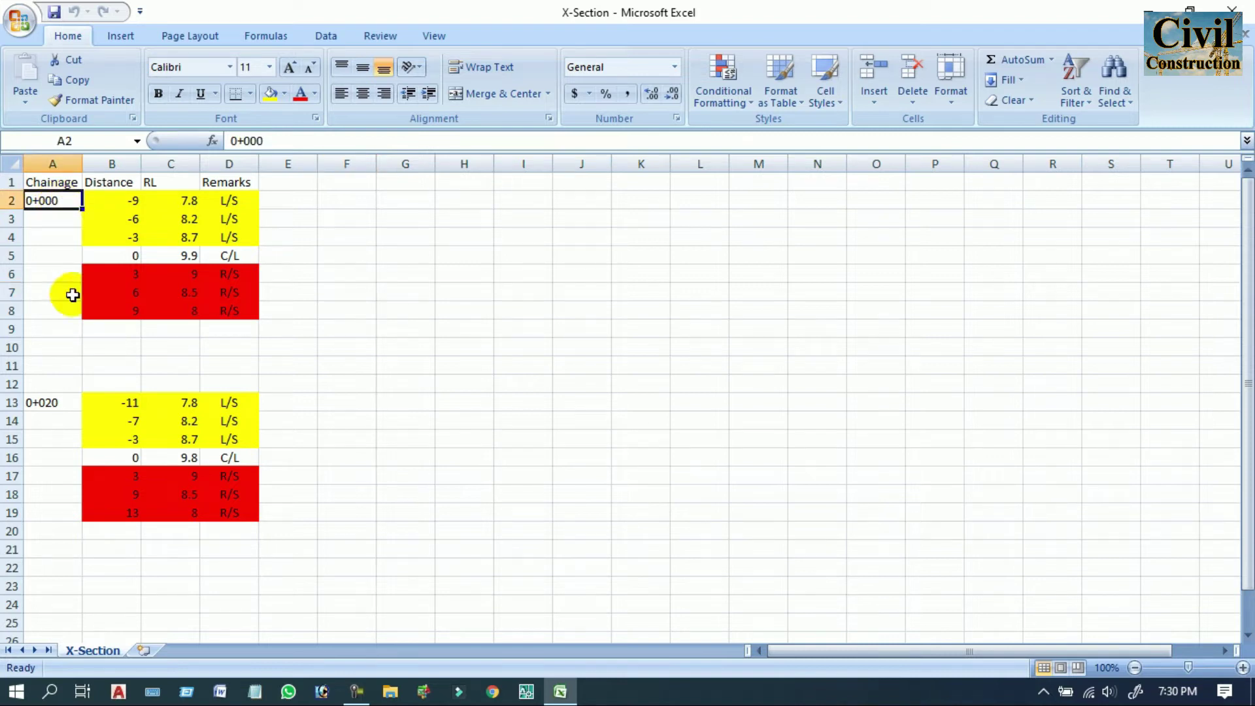
{"action": "left_click", "coordinate": [51, 402]}
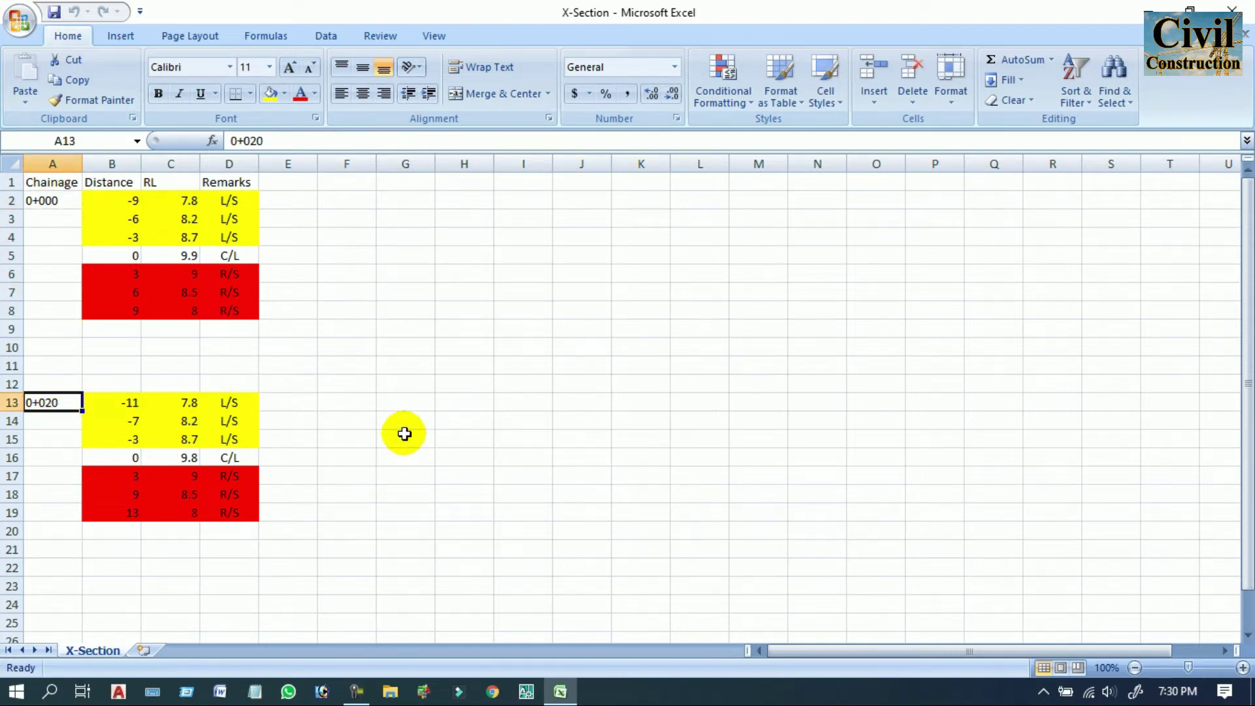
{"action": "left_click_drag", "start_coordinate": [49, 201], "coordinate": [245, 508]}
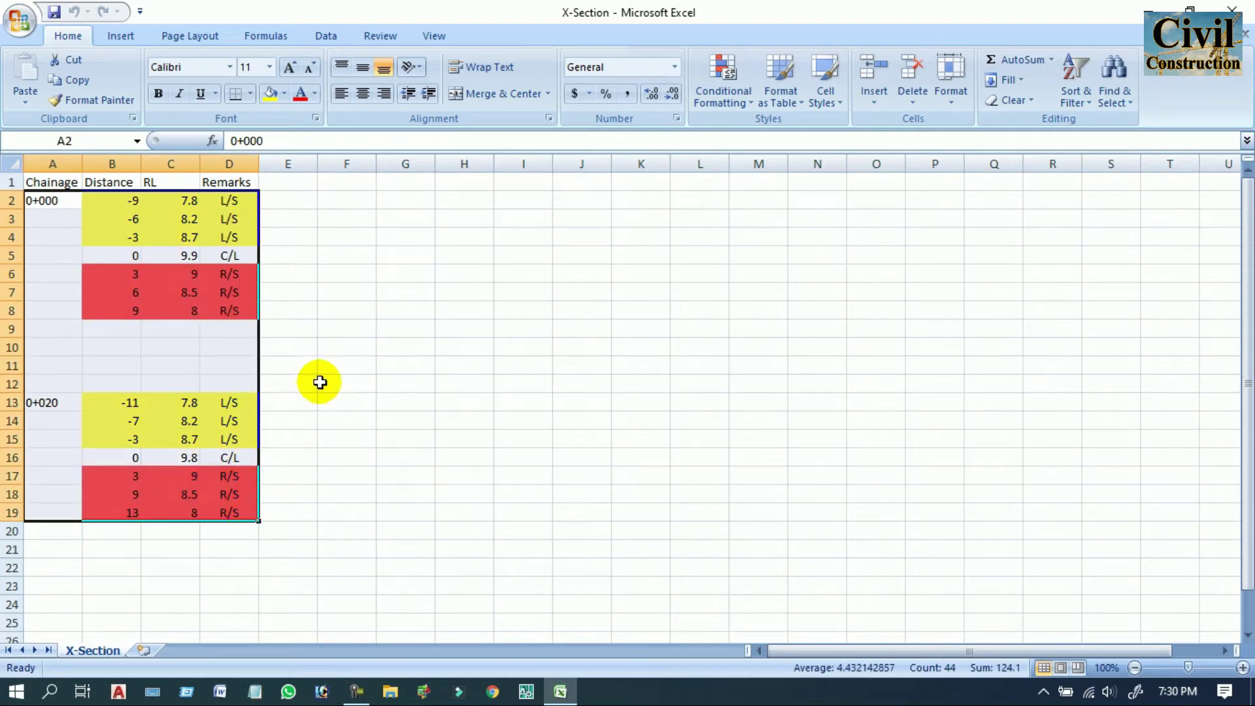
{"action": "left_click", "coordinate": [350, 383]}
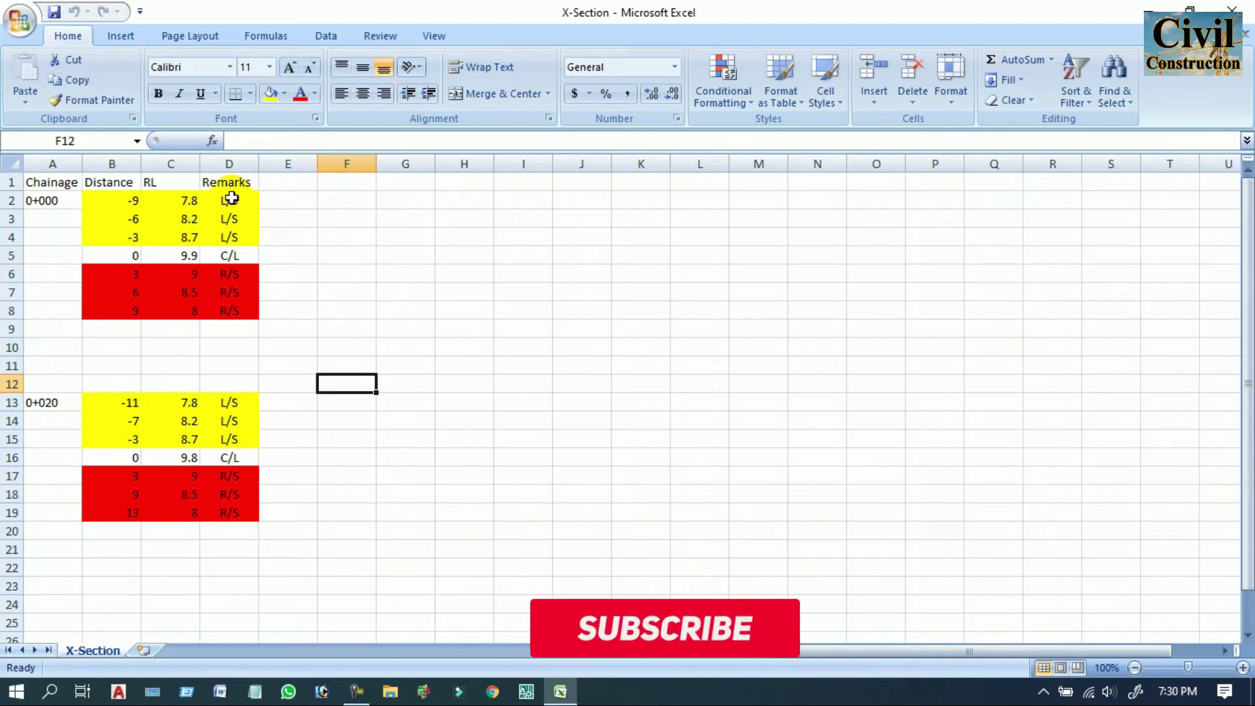
{"action": "left_click_drag", "start_coordinate": [232, 198], "coordinate": [231, 309]}
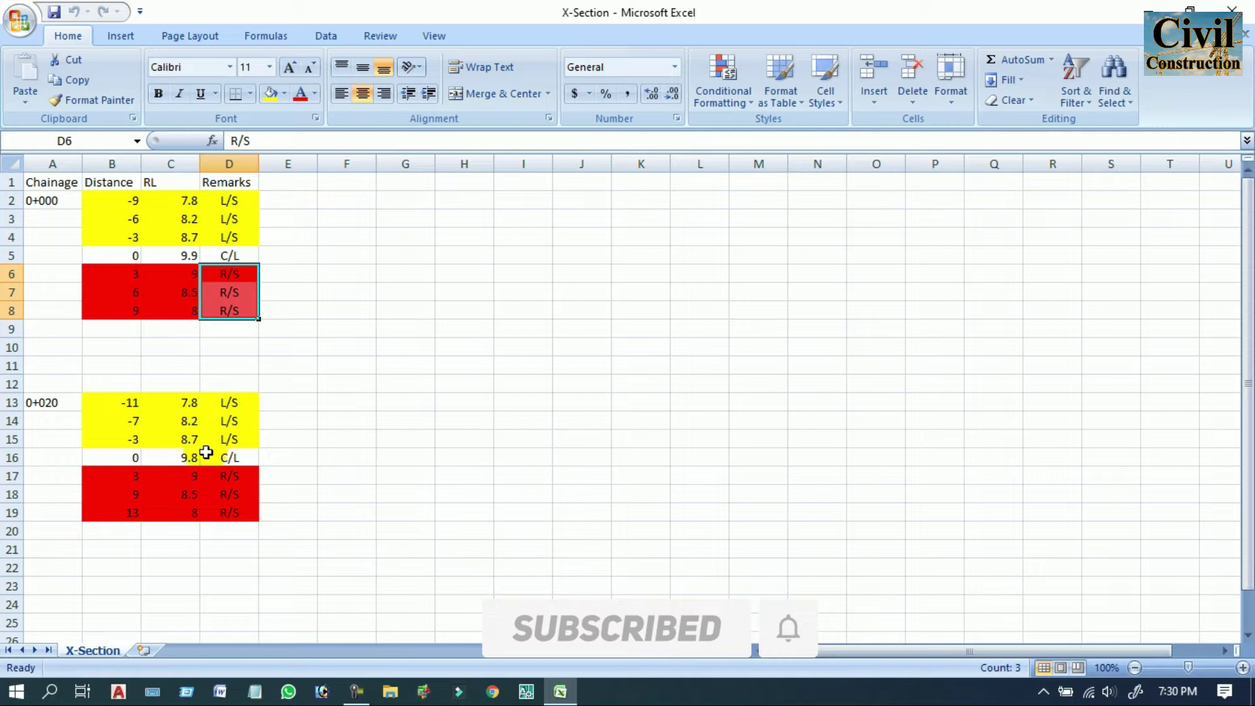
{"action": "left_click", "coordinate": [111, 456]}
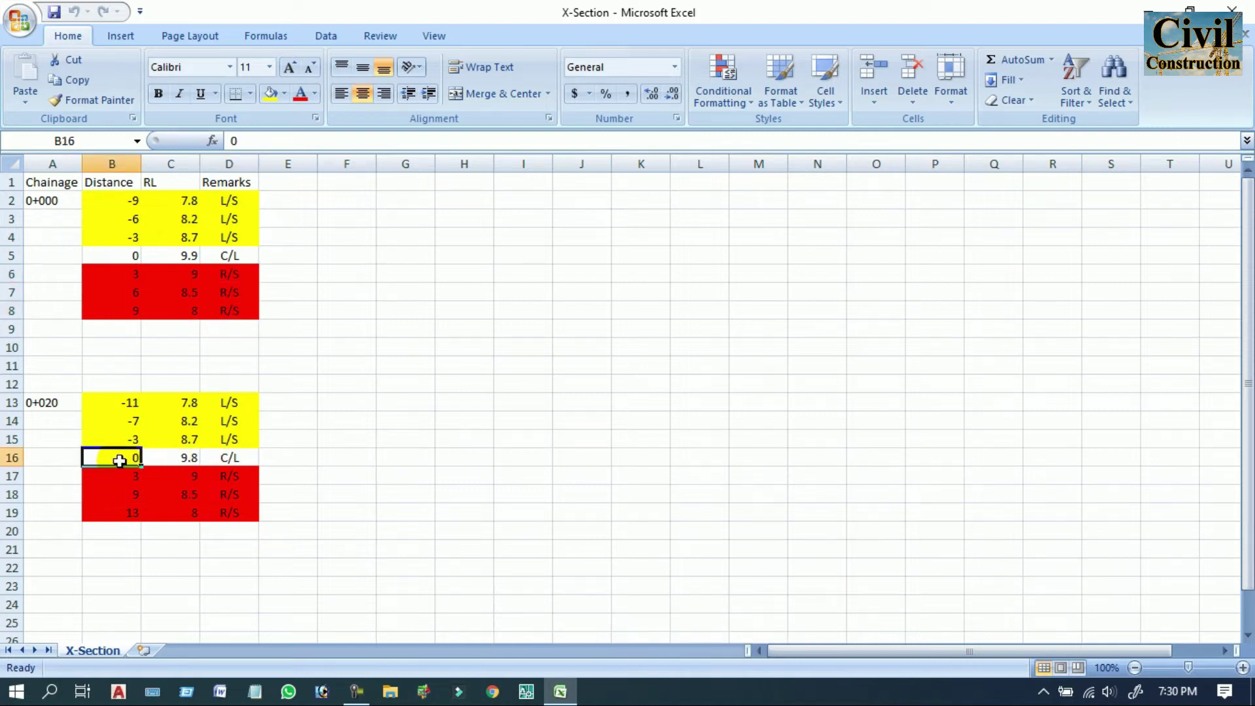
{"action": "left_click_drag", "start_coordinate": [243, 456], "coordinate": [108, 457]}
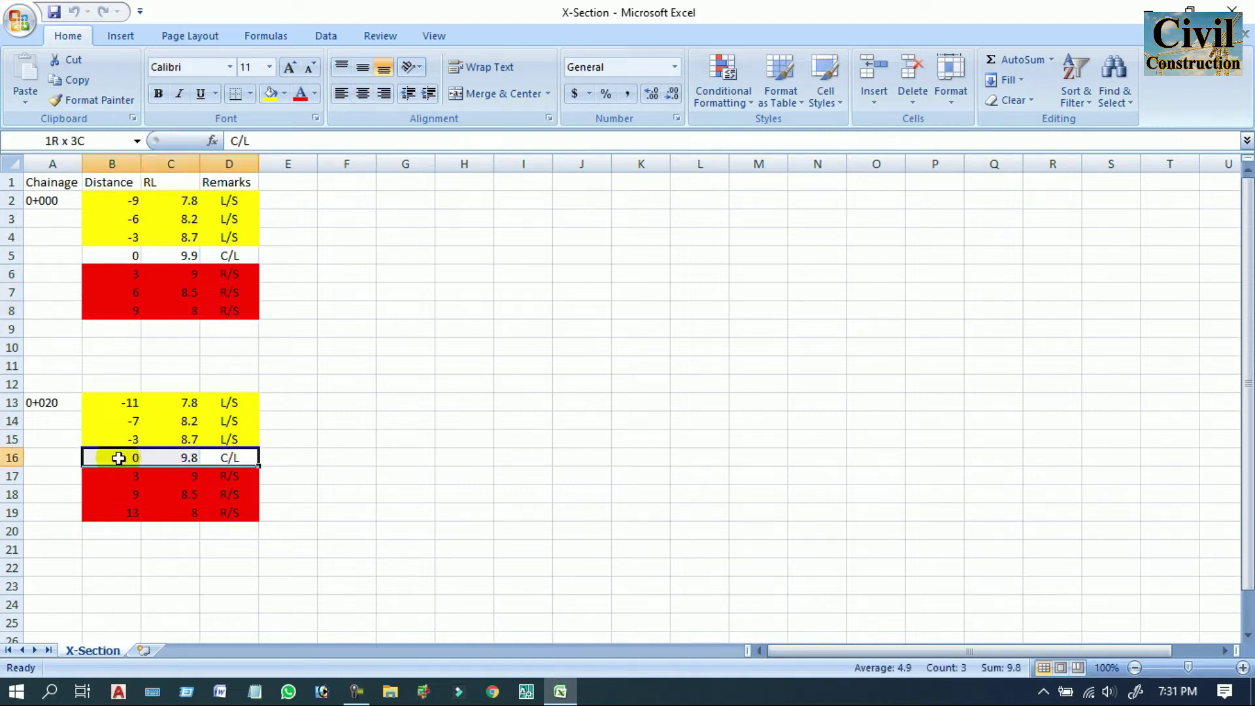
{"action": "left_click_drag", "start_coordinate": [126, 255], "coordinate": [228, 255]}
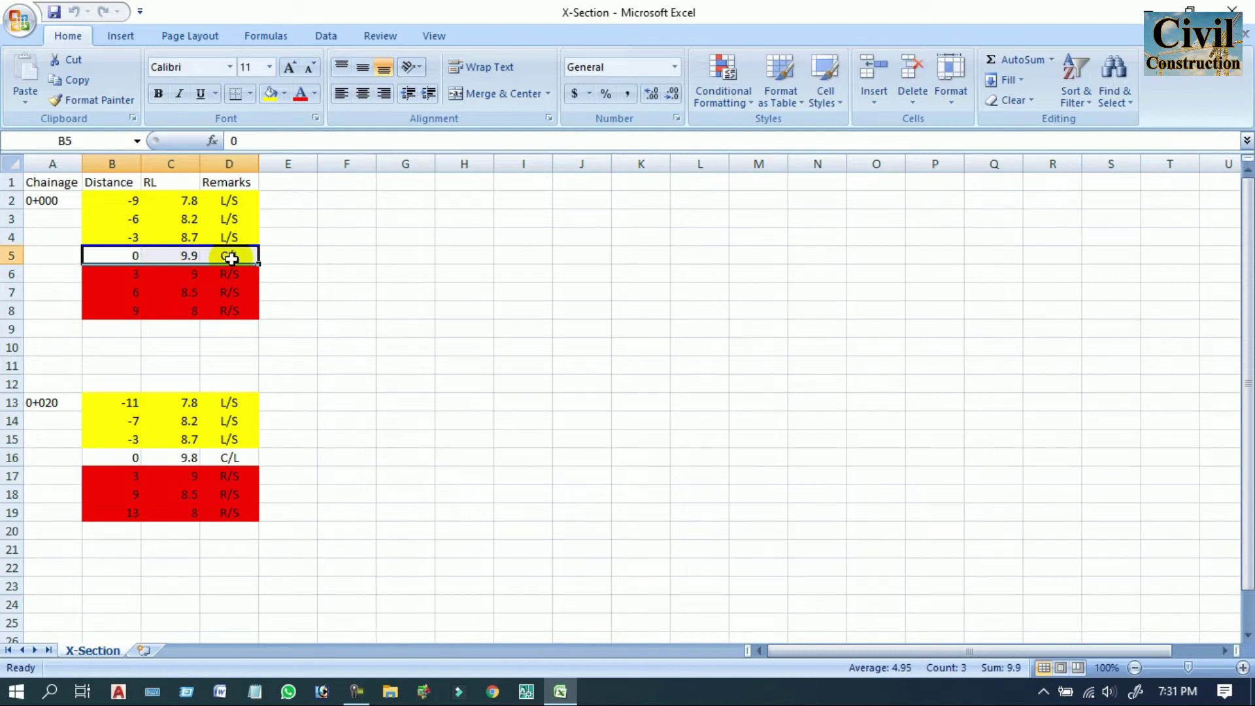
{"action": "left_click", "coordinate": [370, 328]}
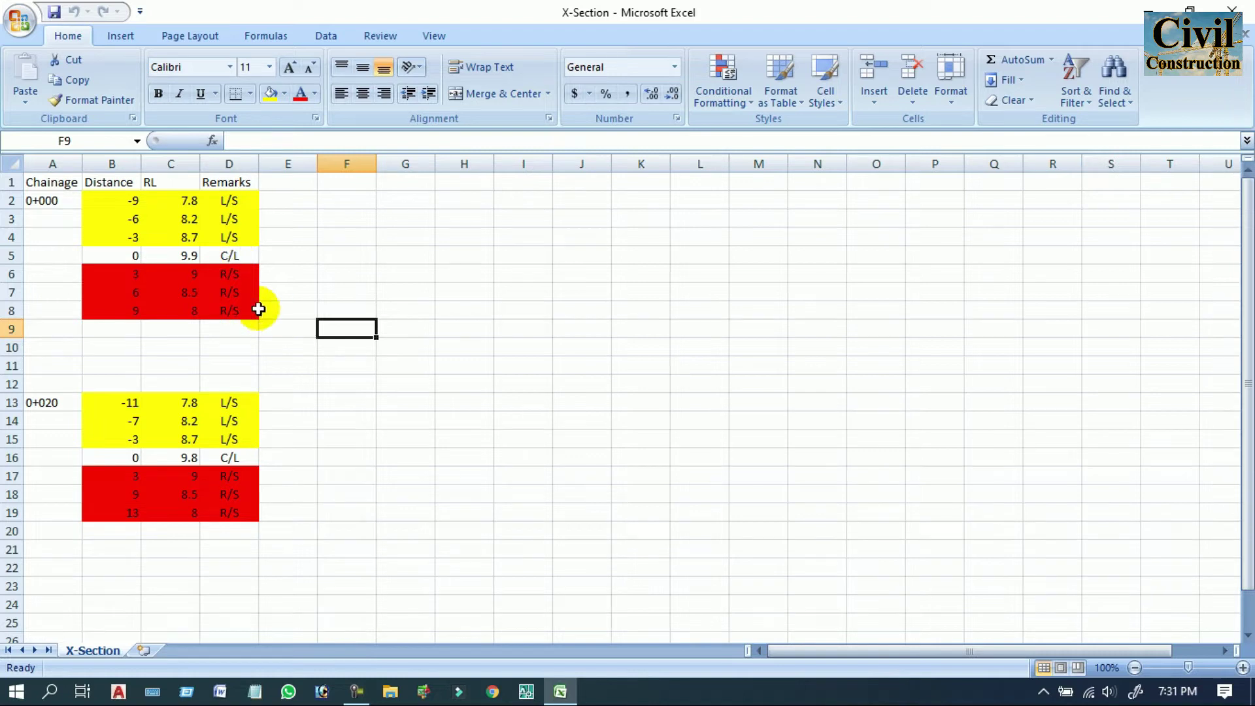
{"action": "left_click", "coordinate": [123, 255]}
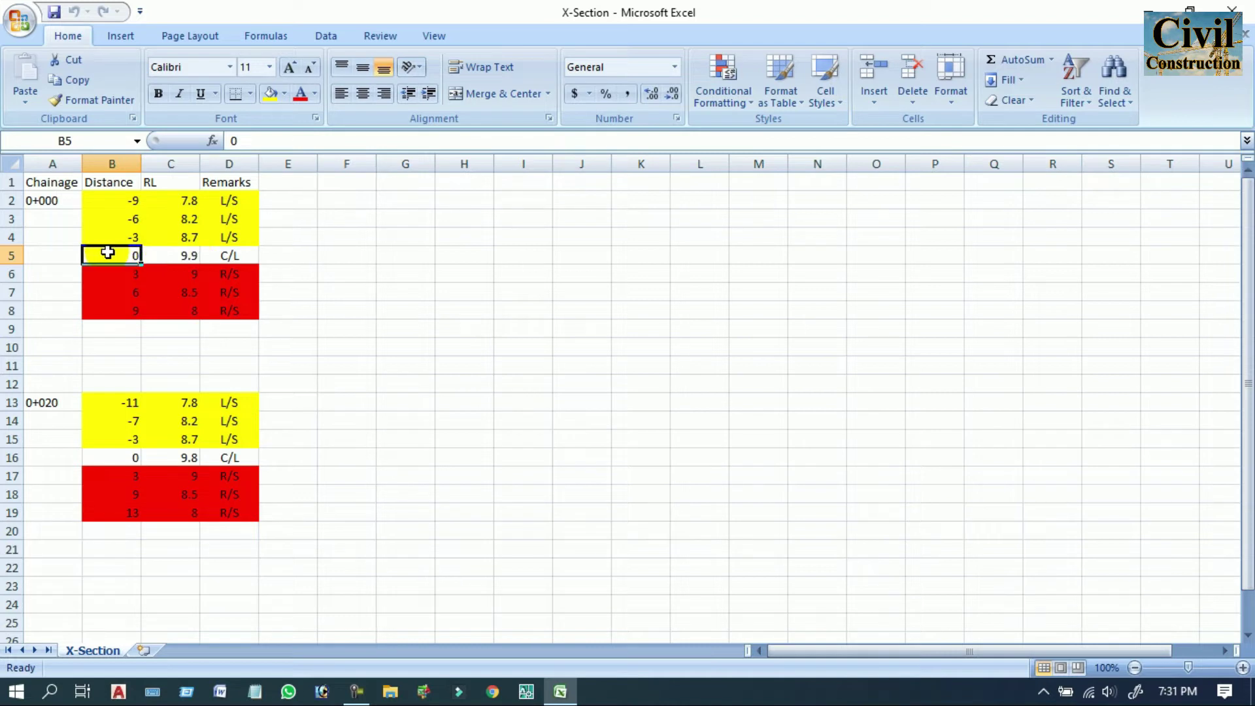
{"action": "left_click_drag", "start_coordinate": [123, 199], "coordinate": [123, 232]}
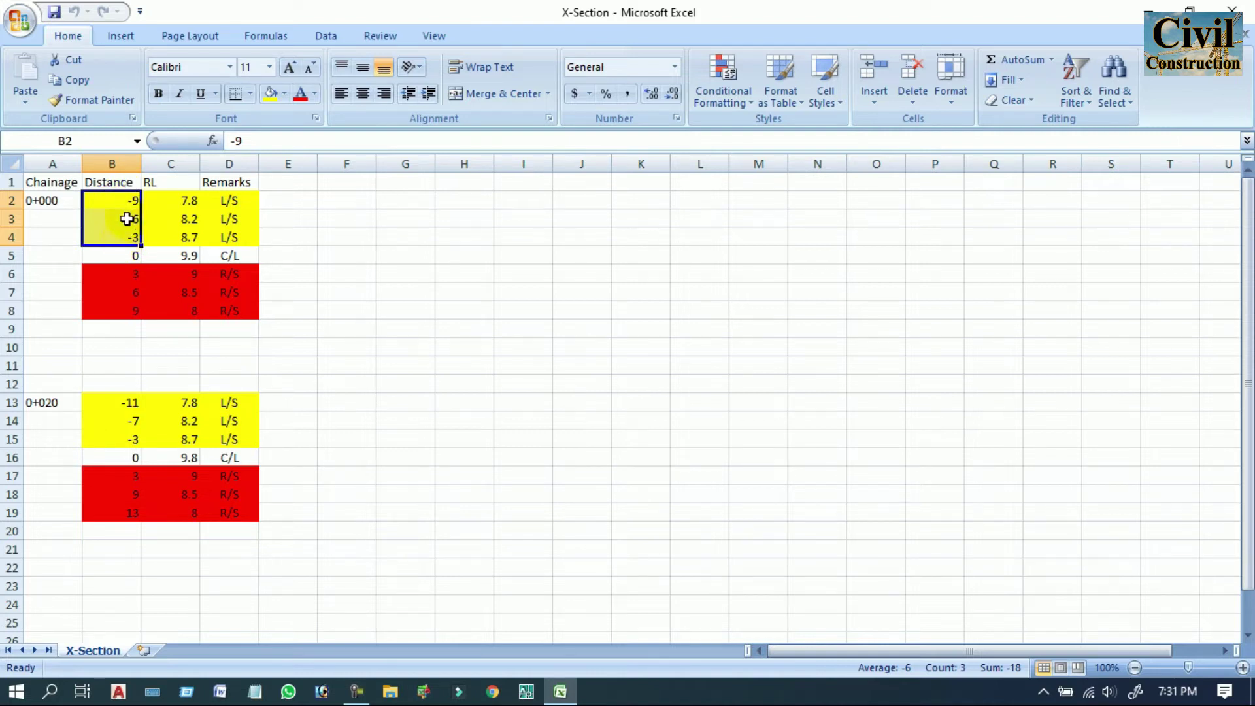
{"action": "left_click_drag", "start_coordinate": [117, 399], "coordinate": [116, 438]}
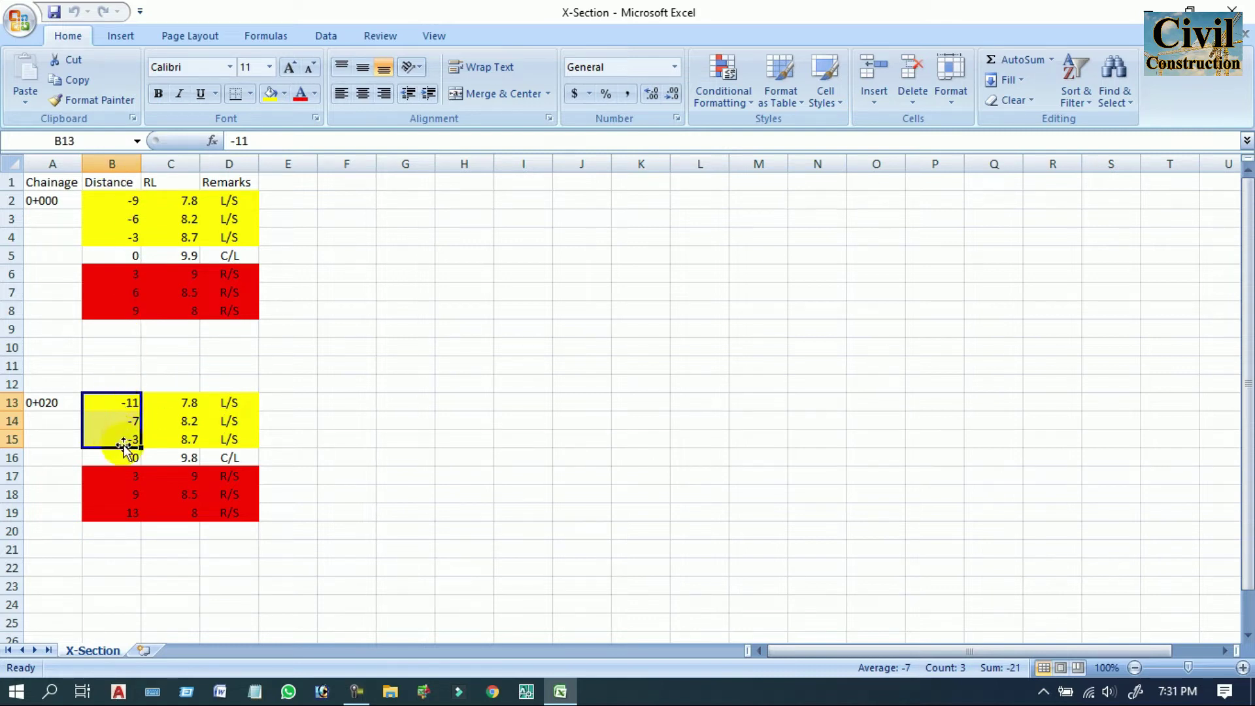
{"action": "left_click_drag", "start_coordinate": [126, 476], "coordinate": [126, 507]}
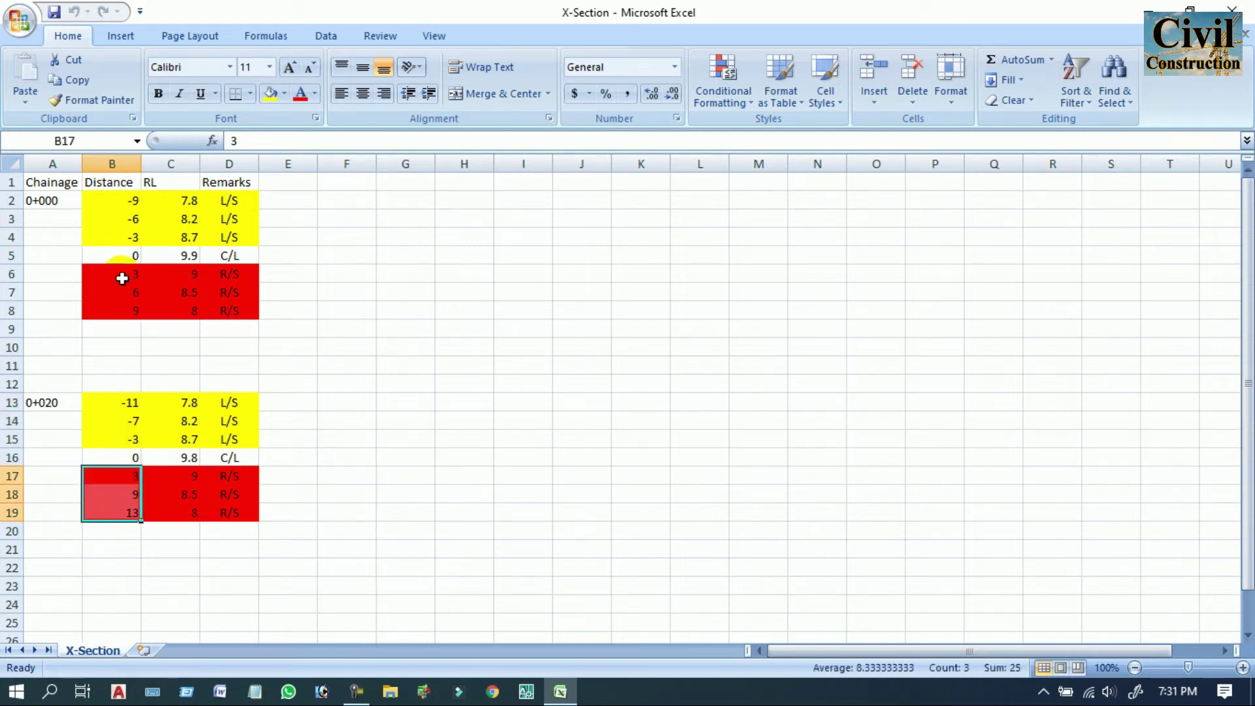
{"action": "left_click_drag", "start_coordinate": [118, 272], "coordinate": [118, 306]}
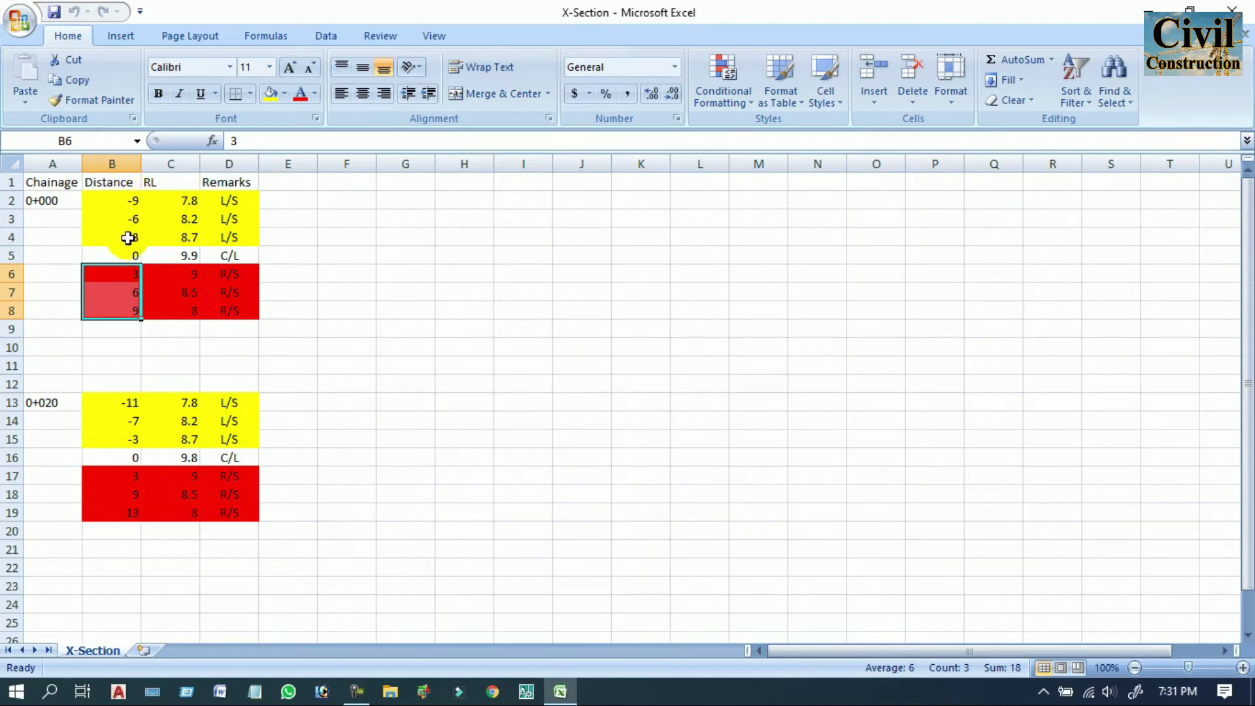
{"action": "left_click_drag", "start_coordinate": [185, 197], "coordinate": [190, 496]}
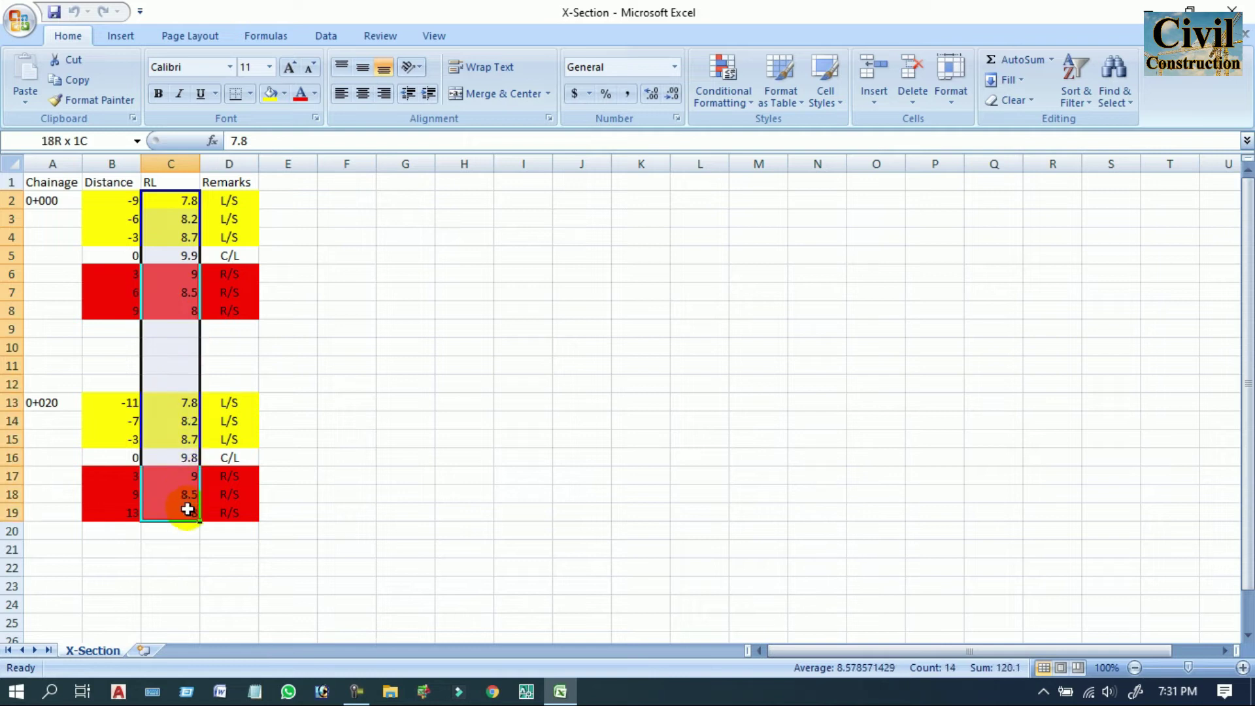
{"action": "left_click", "coordinate": [371, 313]}
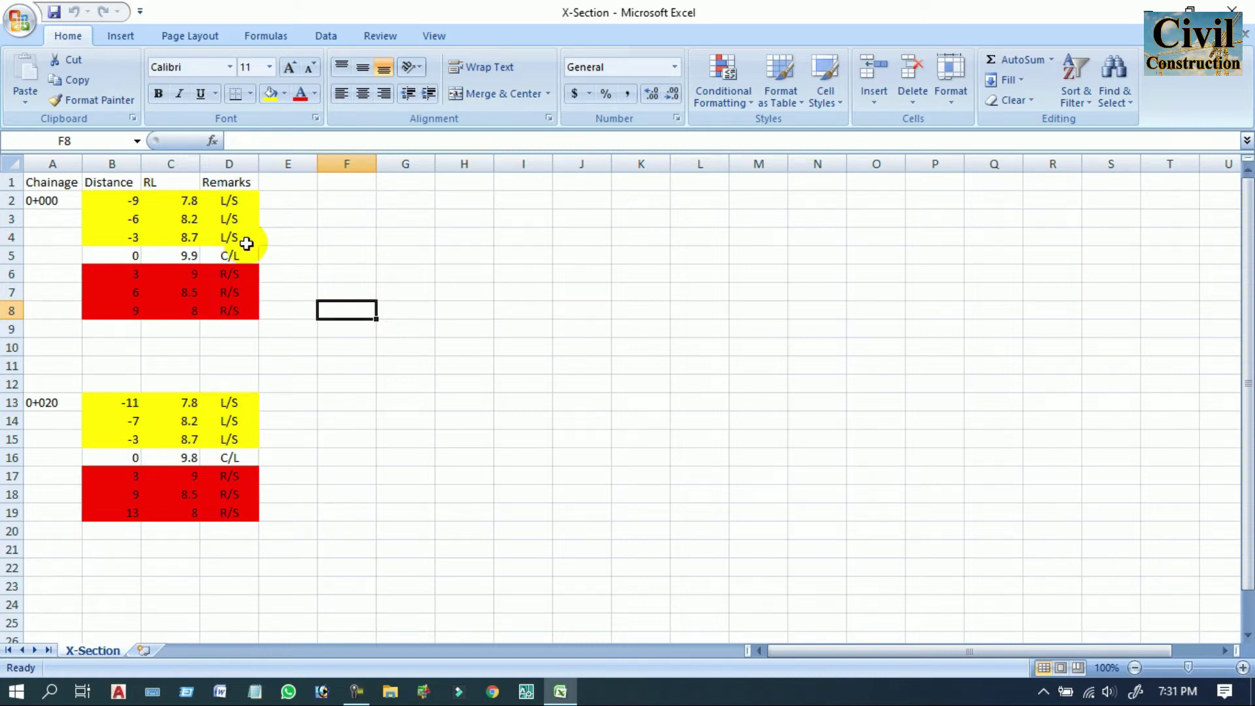
{"action": "left_click", "coordinate": [291, 235]}
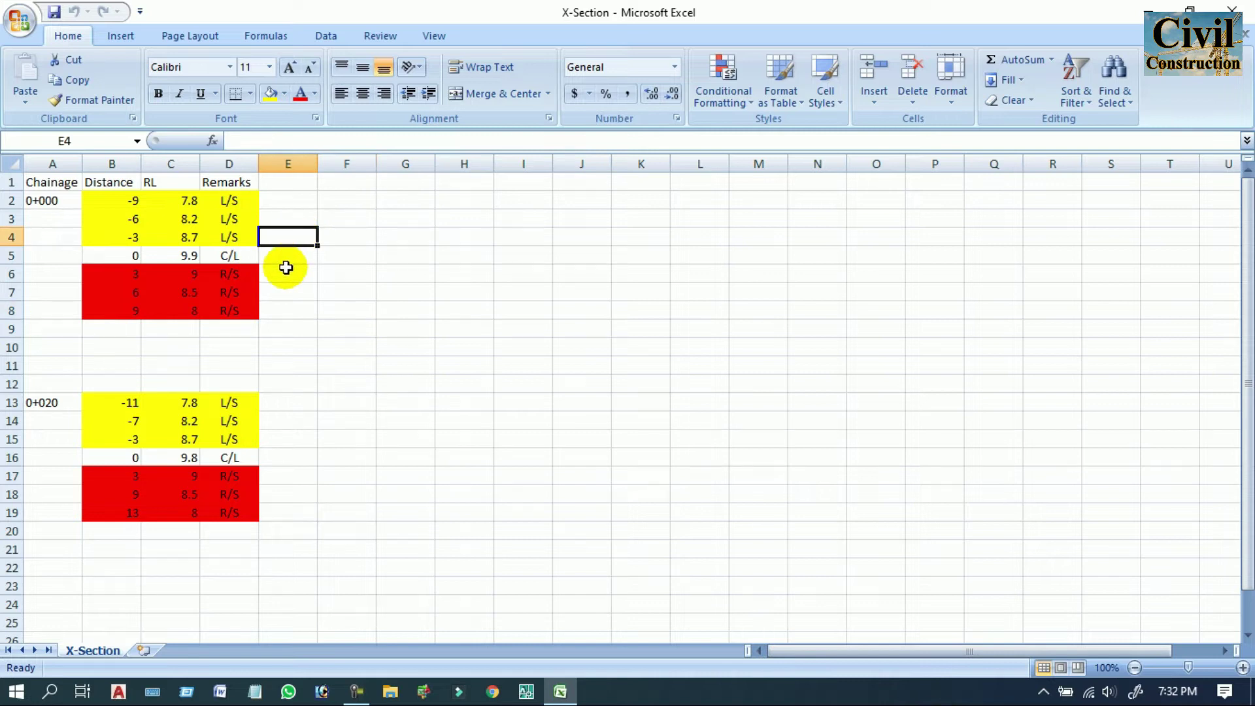
{"action": "left_click_drag", "start_coordinate": [239, 199], "coordinate": [253, 507]}
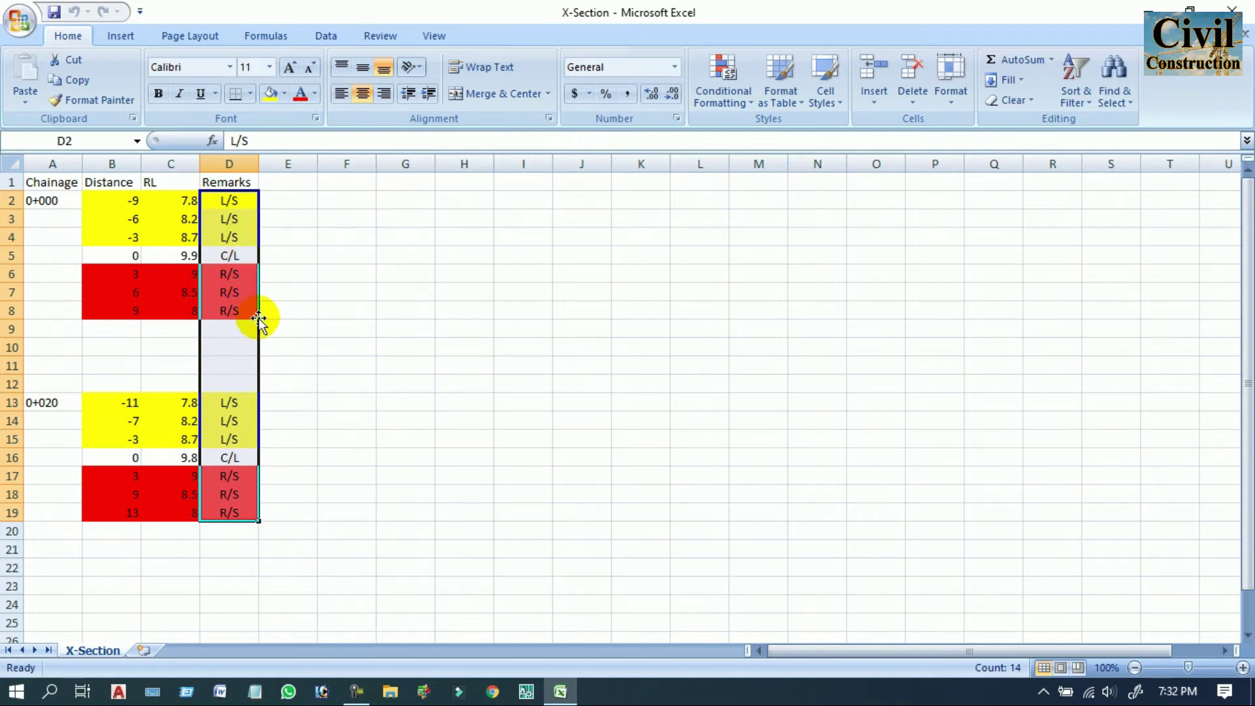
- Delete the L/S, C/L and R/S remarks, then select the blank rows A9:D12
{"action": "key", "text": "Delete"}
{"action": "left_click", "coordinate": [486, 345]}
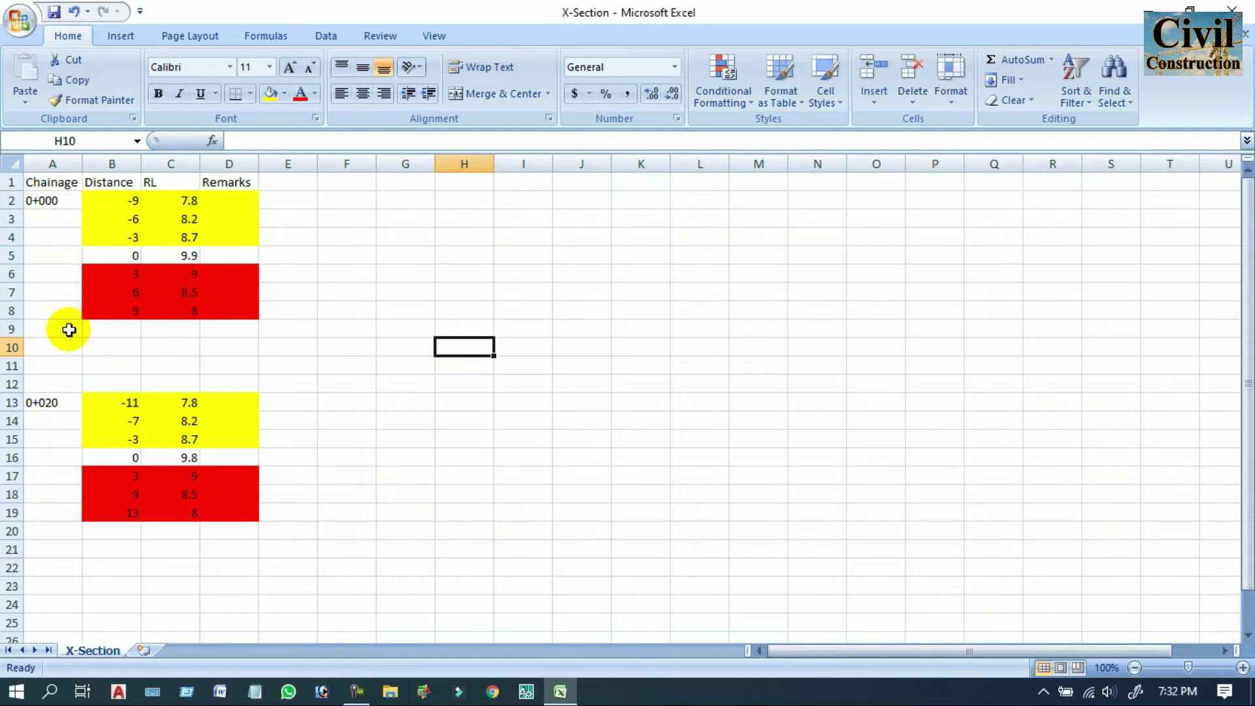
{"action": "left_click_drag", "start_coordinate": [59, 330], "coordinate": [232, 385]}
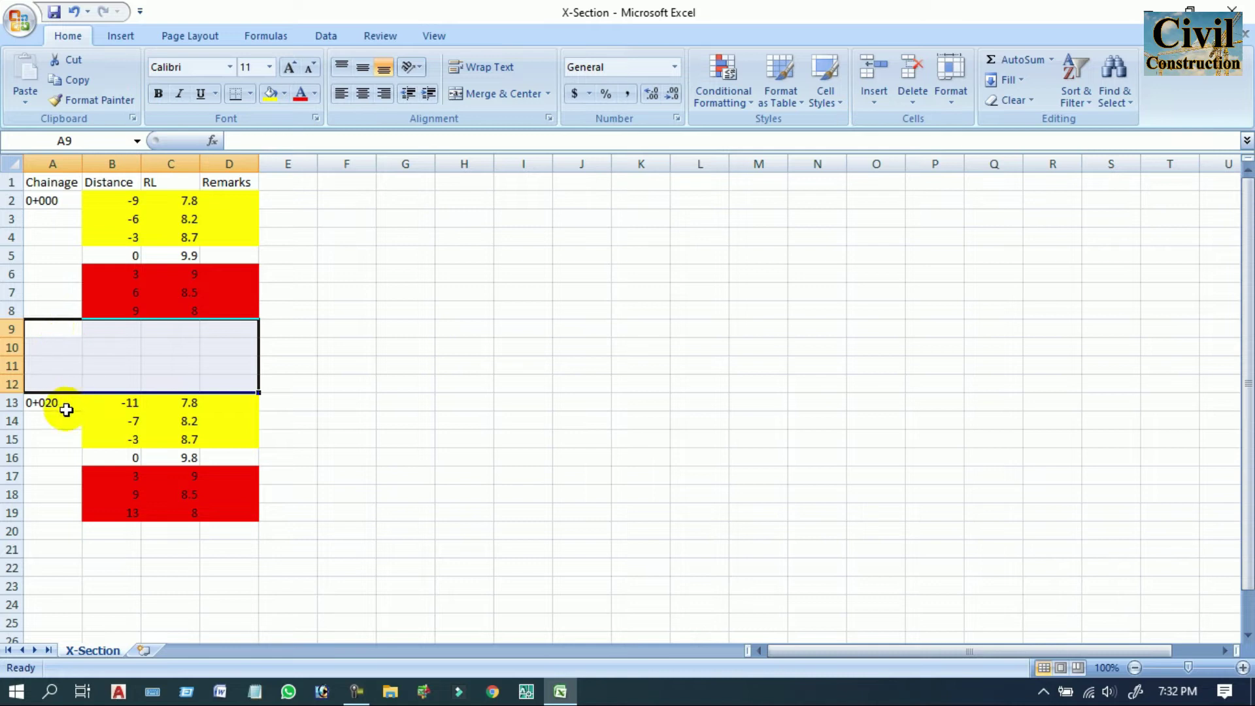
- Cut the 0+020 block A13:D19 and paste it at A9, directly below the 0+000 readings
{"action": "left_click_drag", "start_coordinate": [54, 406], "coordinate": [230, 512]}
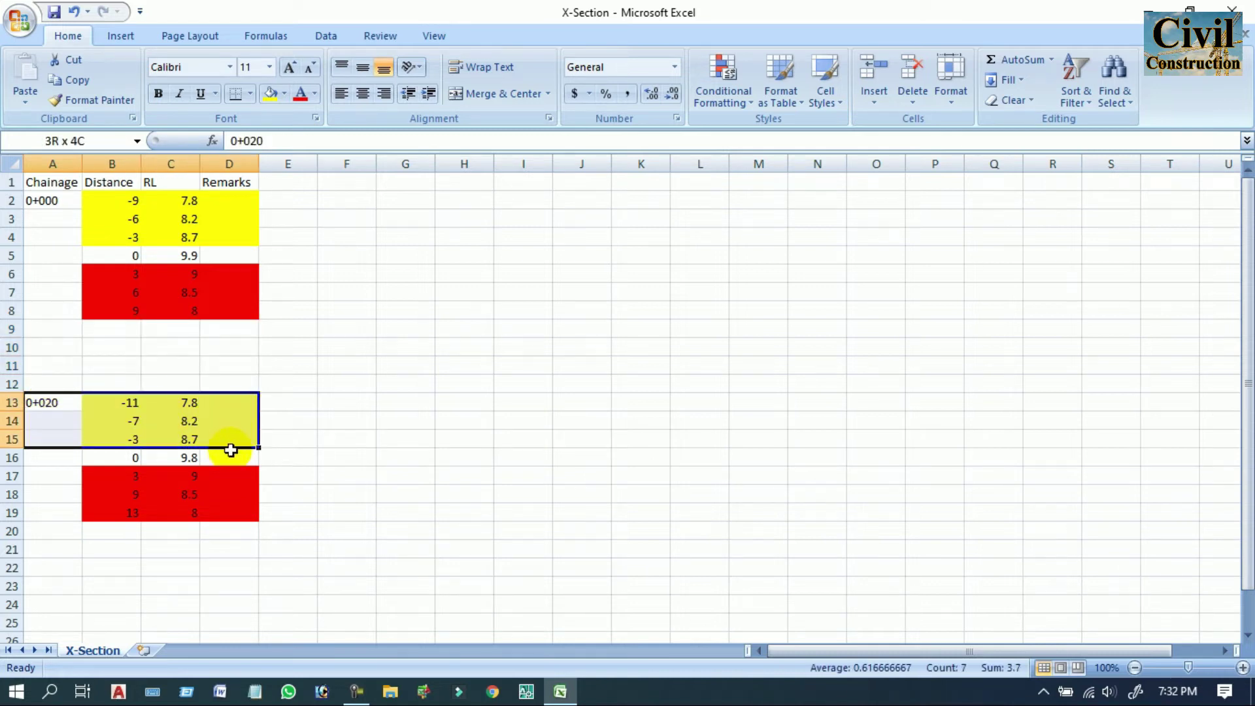
{"action": "right_click", "coordinate": [230, 423]}
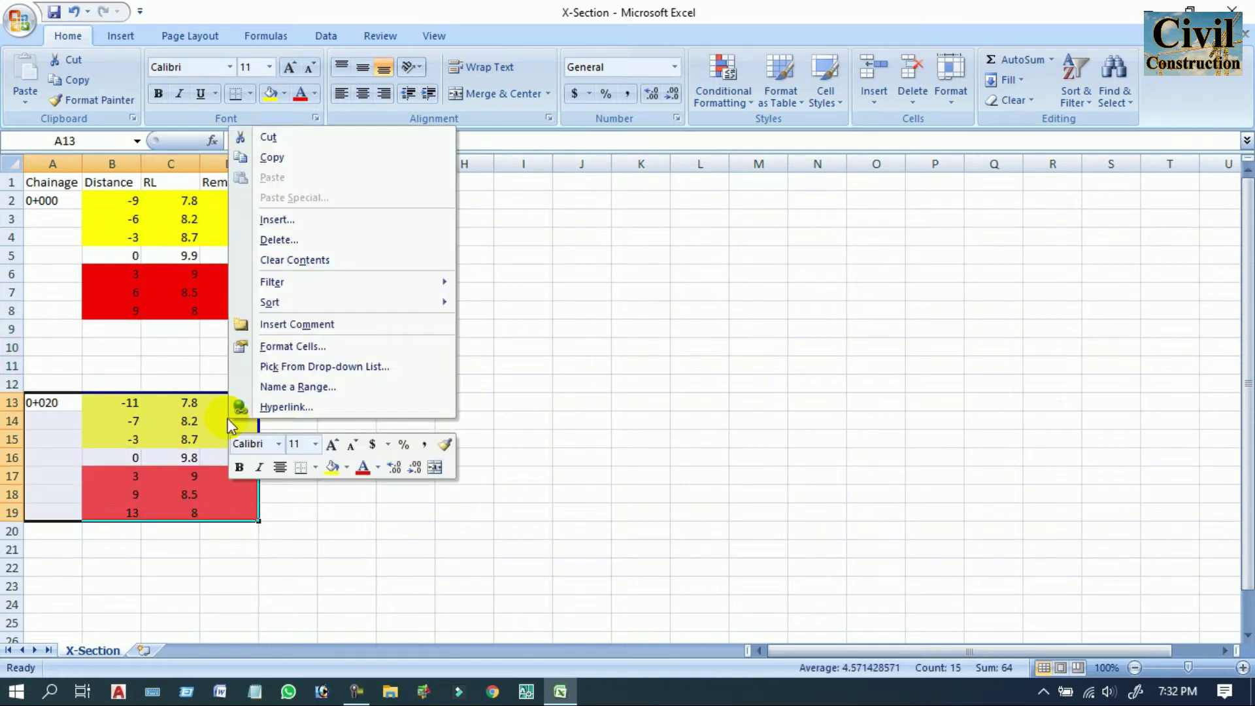
{"action": "left_click", "coordinate": [281, 154]}
{"action": "right_click", "coordinate": [71, 322]}
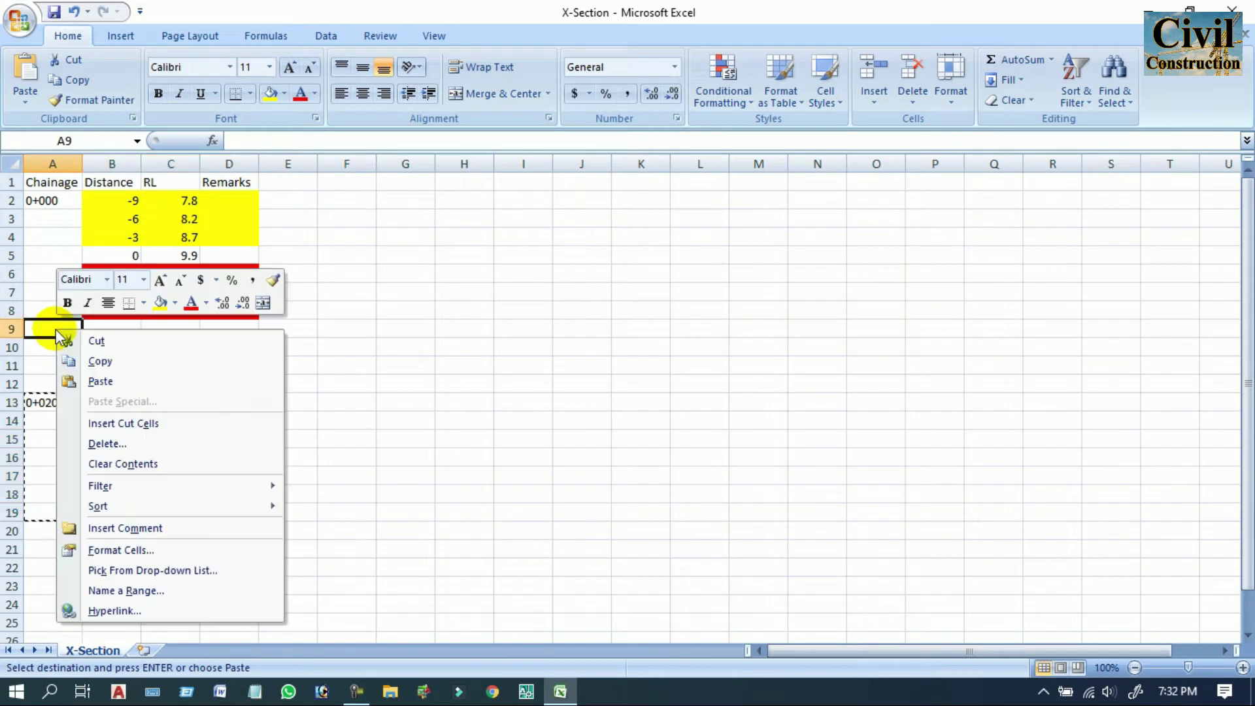
{"action": "left_click", "coordinate": [113, 382]}
{"action": "left_click", "coordinate": [385, 381]}
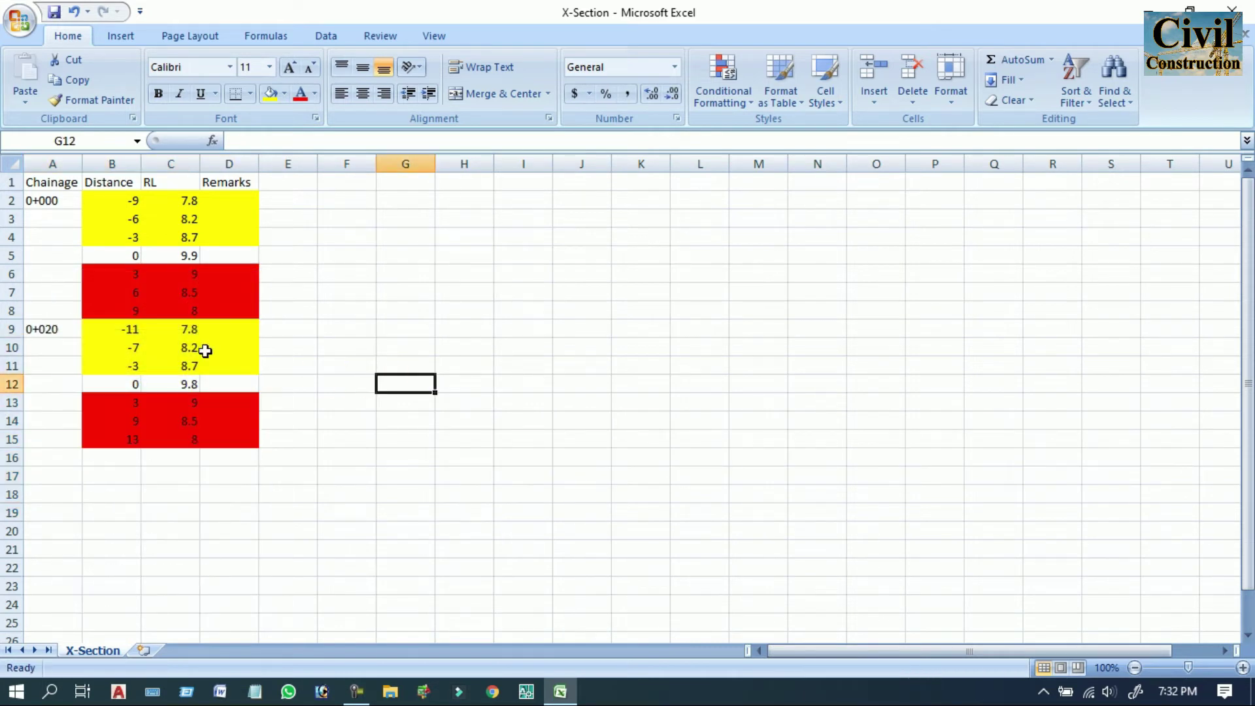
{"action": "left_click", "coordinate": [224, 480]}
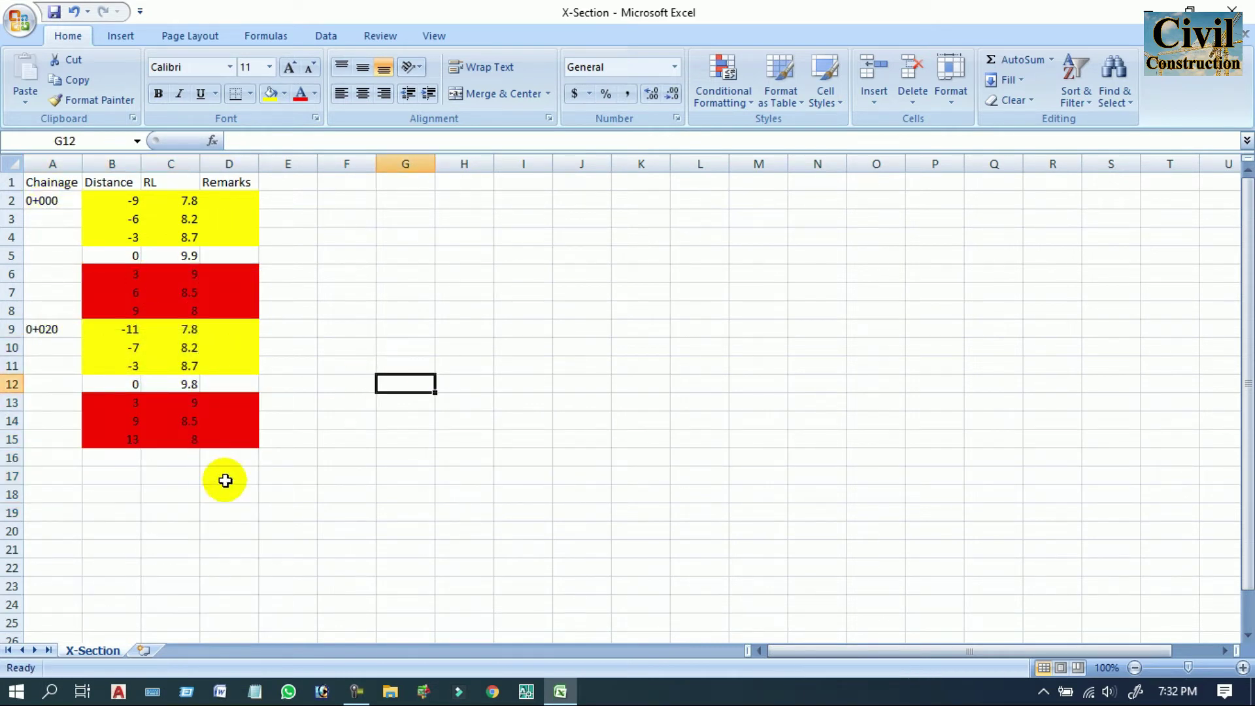
{"action": "left_click", "coordinate": [282, 472]}
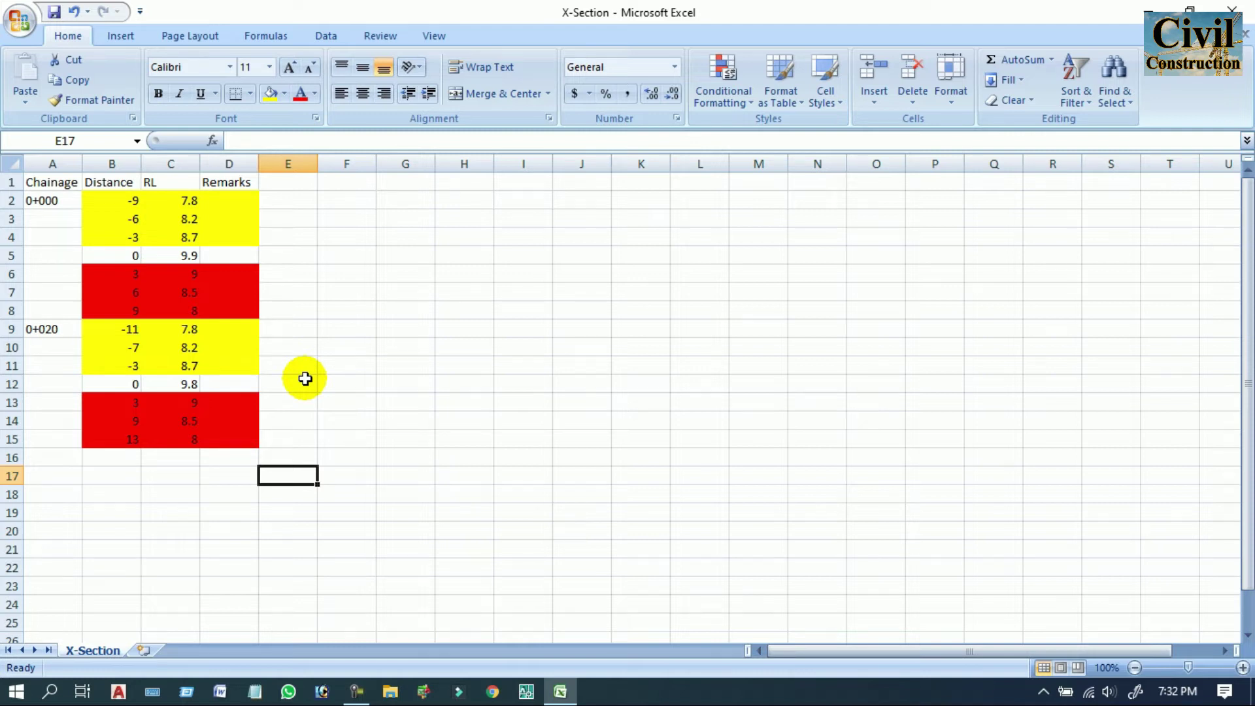
- Remove the yellow and red fill from the Distance and RL data in B2:D15
{"action": "mouse_move", "coordinate": [89, 196]}
{"action": "left_mouse_down"}
{"action": "mouse_move", "coordinate": [165, 257]}
{"action": "mouse_move", "coordinate": [241, 440]}
{"action": "left_mouse_up"}
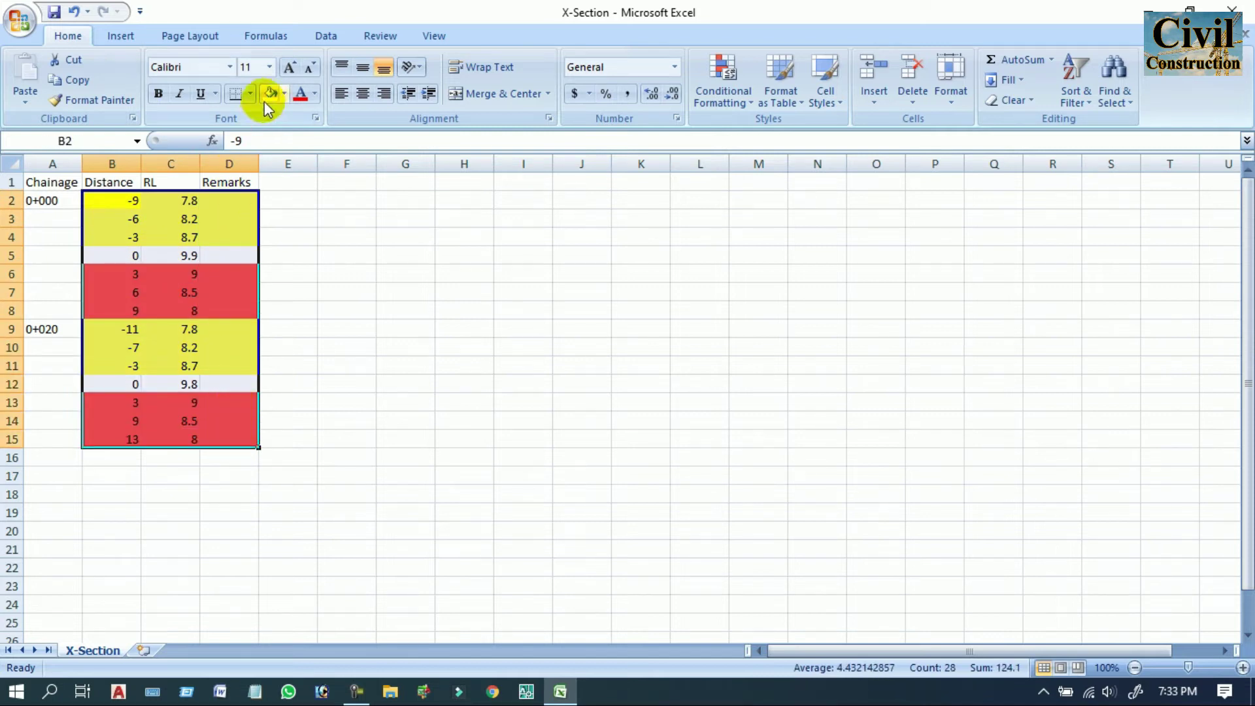
{"action": "left_click", "coordinate": [284, 93]}
{"action": "left_click", "coordinate": [306, 253]}
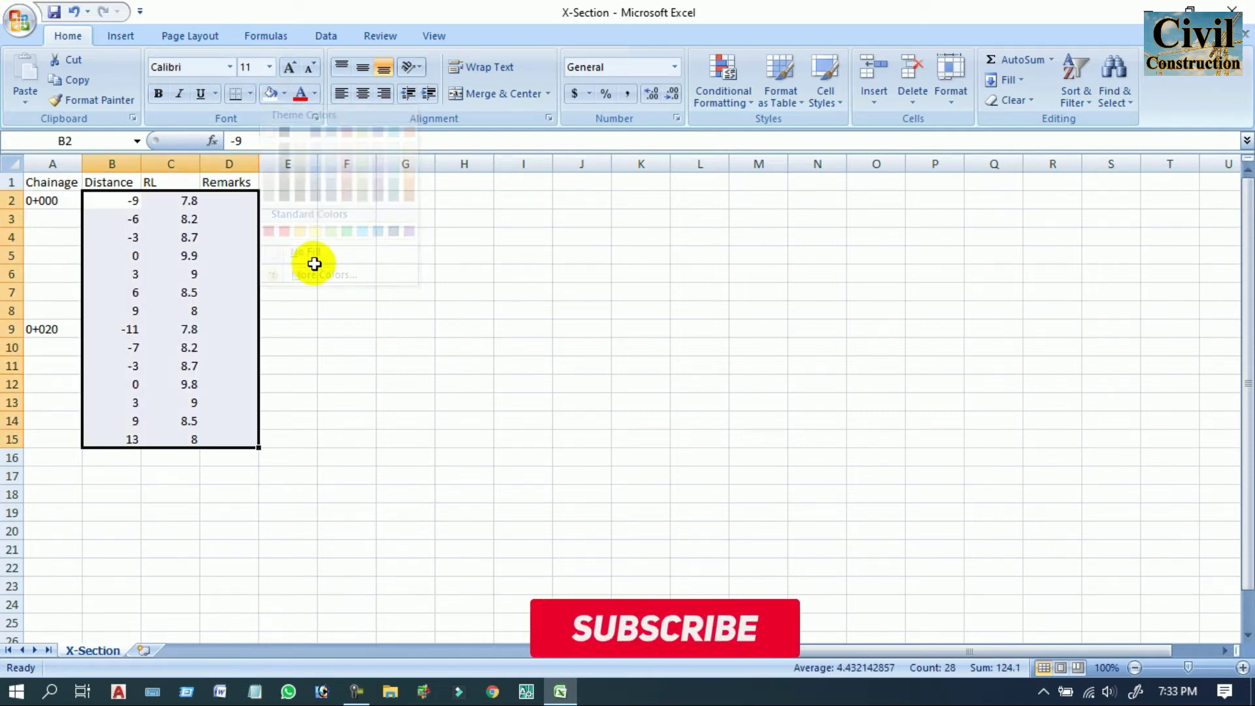
{"action": "left_click", "coordinate": [405, 402]}
- Apply All Borders to the whole survey table A1:E16
{"action": "mouse_move", "coordinate": [50, 184]}
{"action": "left_mouse_down"}
{"action": "mouse_move", "coordinate": [270, 388]}
{"action": "mouse_move", "coordinate": [271, 459]}
{"action": "left_mouse_up"}
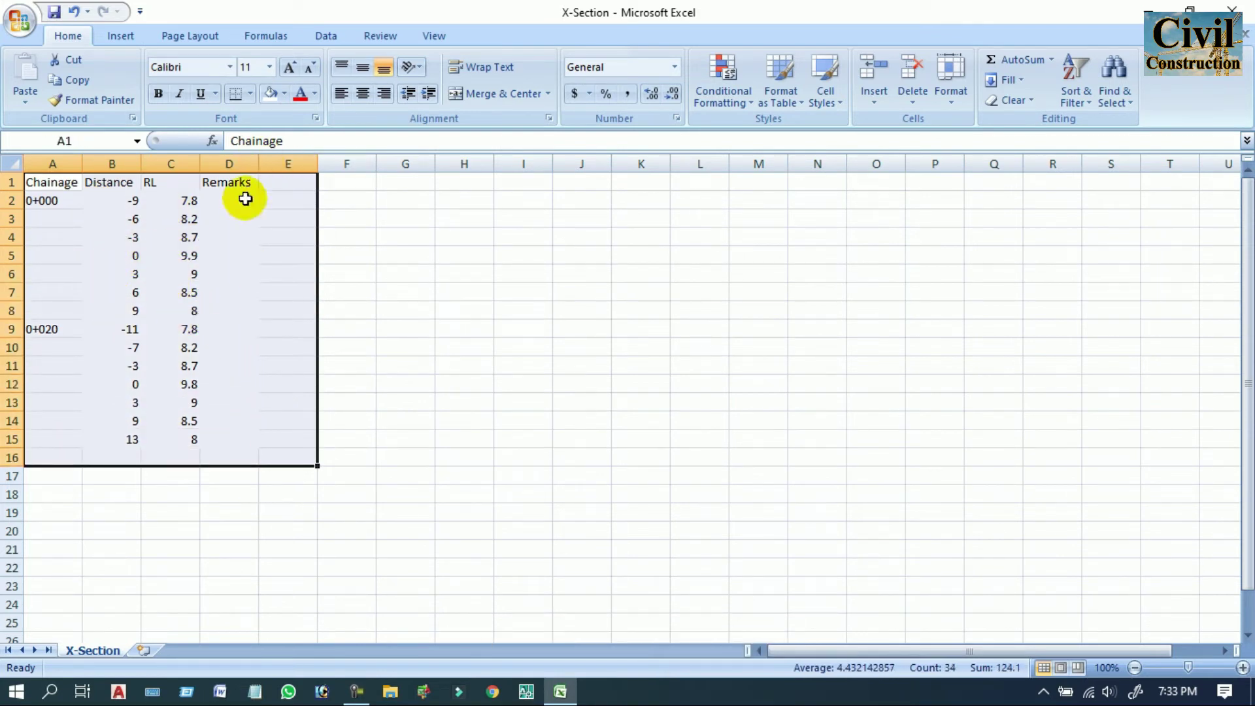
{"action": "left_click", "coordinate": [250, 93]}
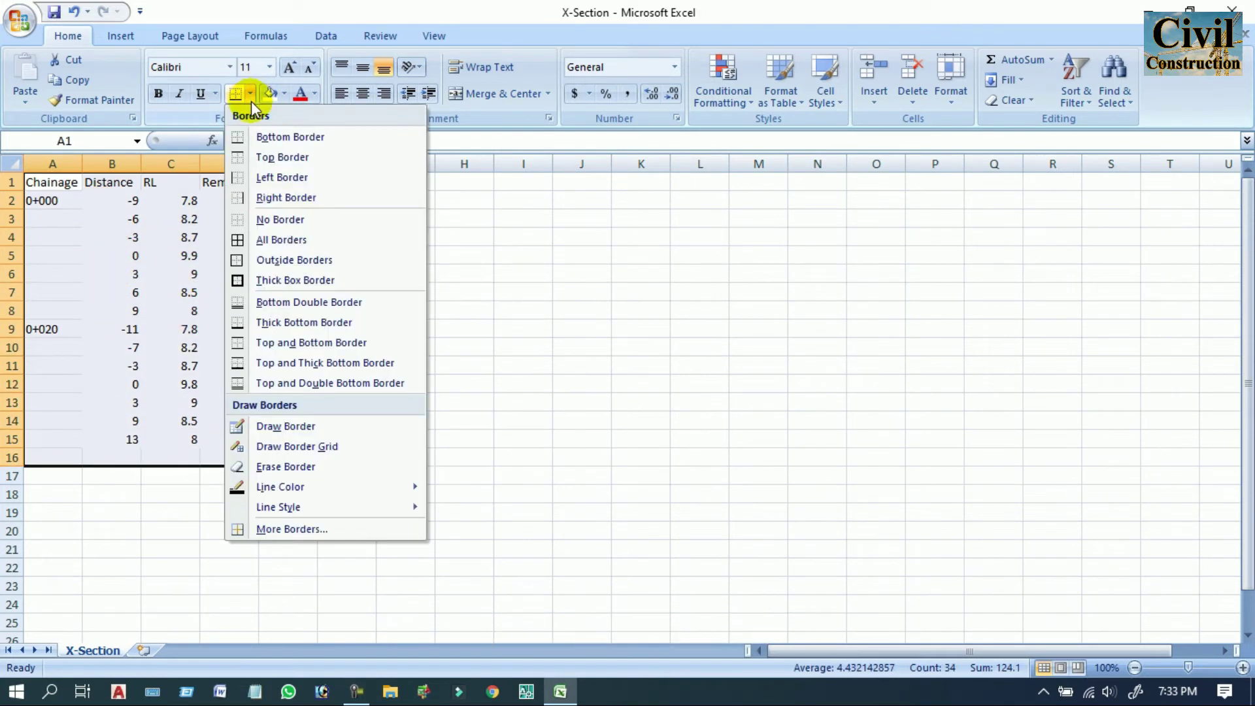
{"action": "left_click", "coordinate": [293, 240]}
{"action": "left_click", "coordinate": [406, 341]}
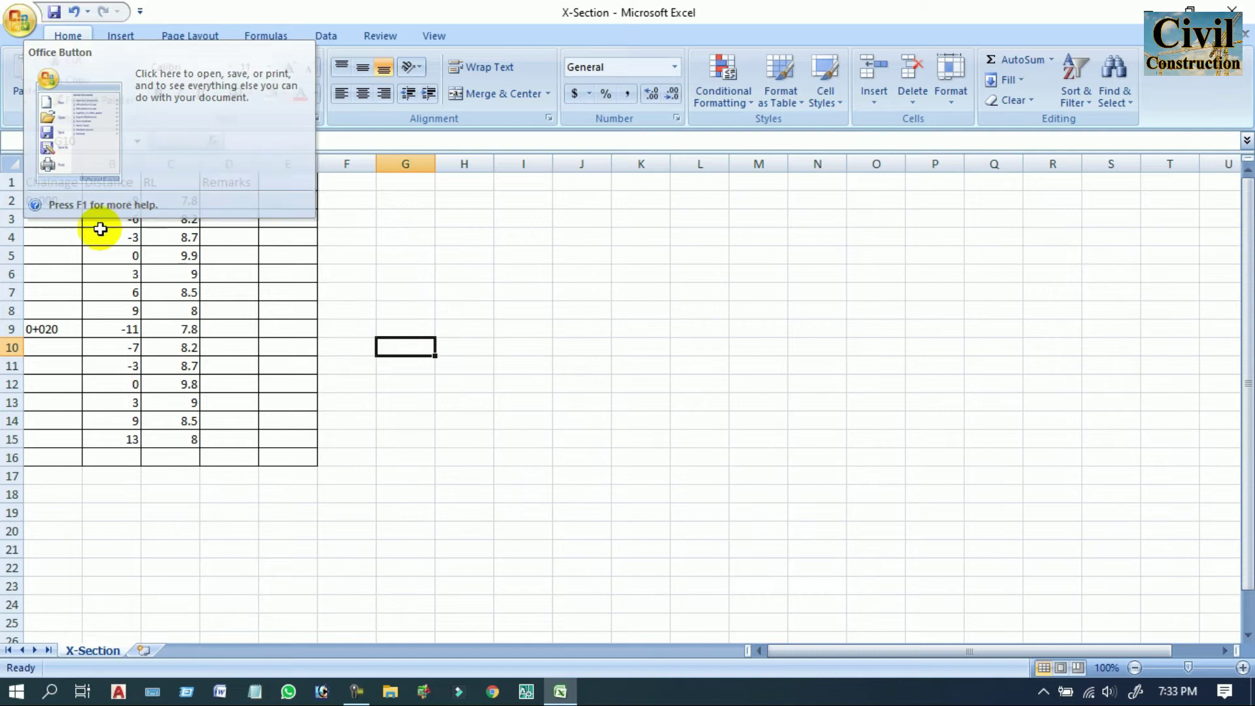
- Save the sheet to the Desktop as X-Section2 with file type CSV (MS-DOS)
{"action": "left_click", "coordinate": [29, 27]}
{"action": "mouse_move", "coordinate": [64, 181]}
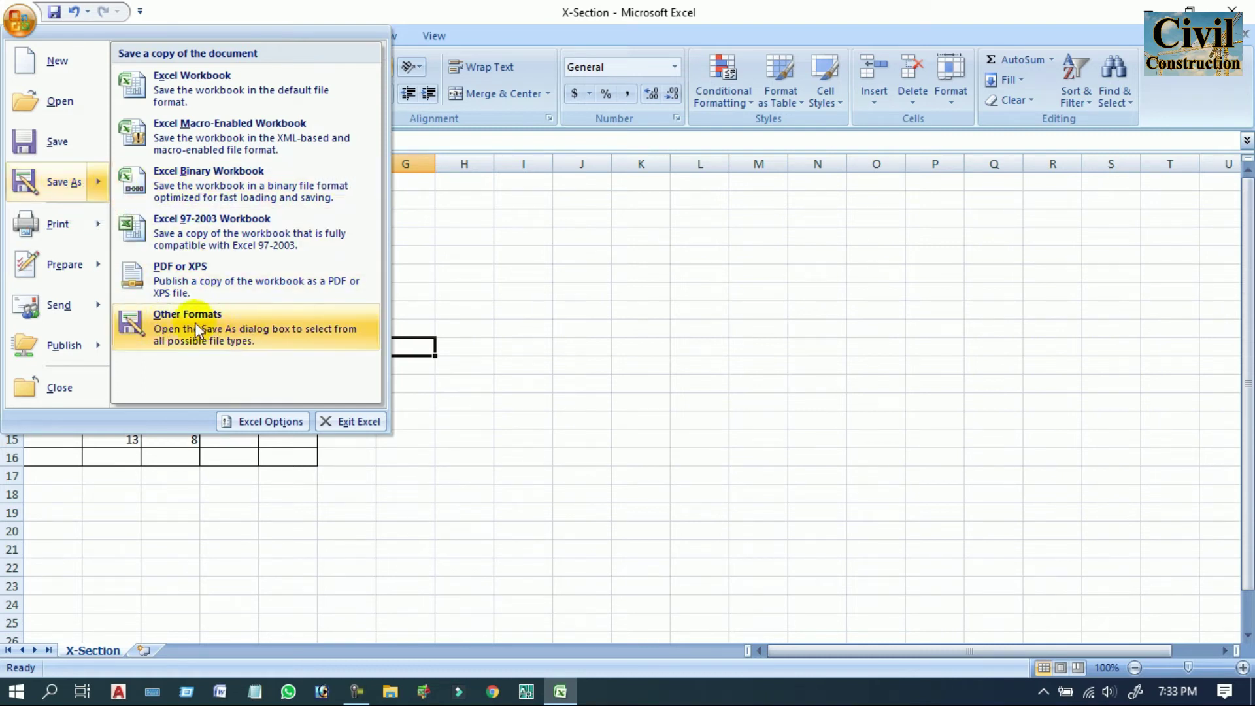
{"action": "left_click", "coordinate": [244, 335]}
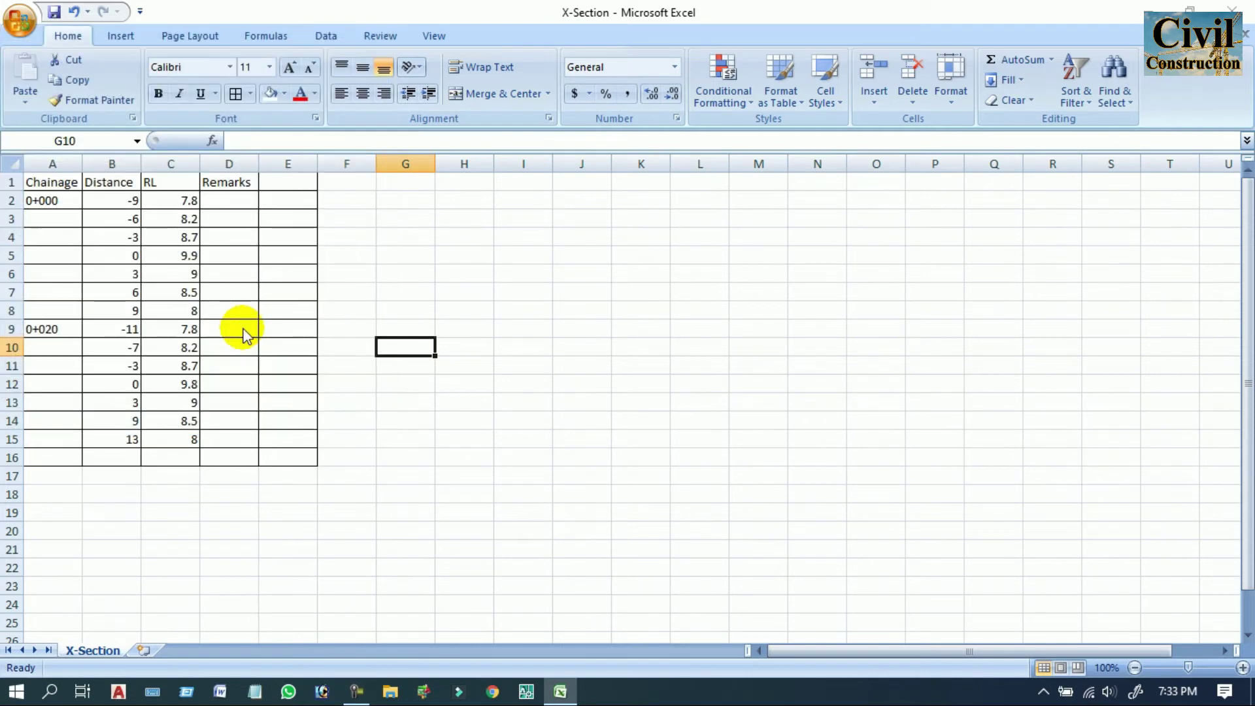
{"action": "mouse_move", "coordinate": [207, 13]}
{"action": "left_mouse_down"}
{"action": "mouse_move", "coordinate": [253, 70]}
{"action": "mouse_move", "coordinate": [288, 53]}
{"action": "left_mouse_up"}
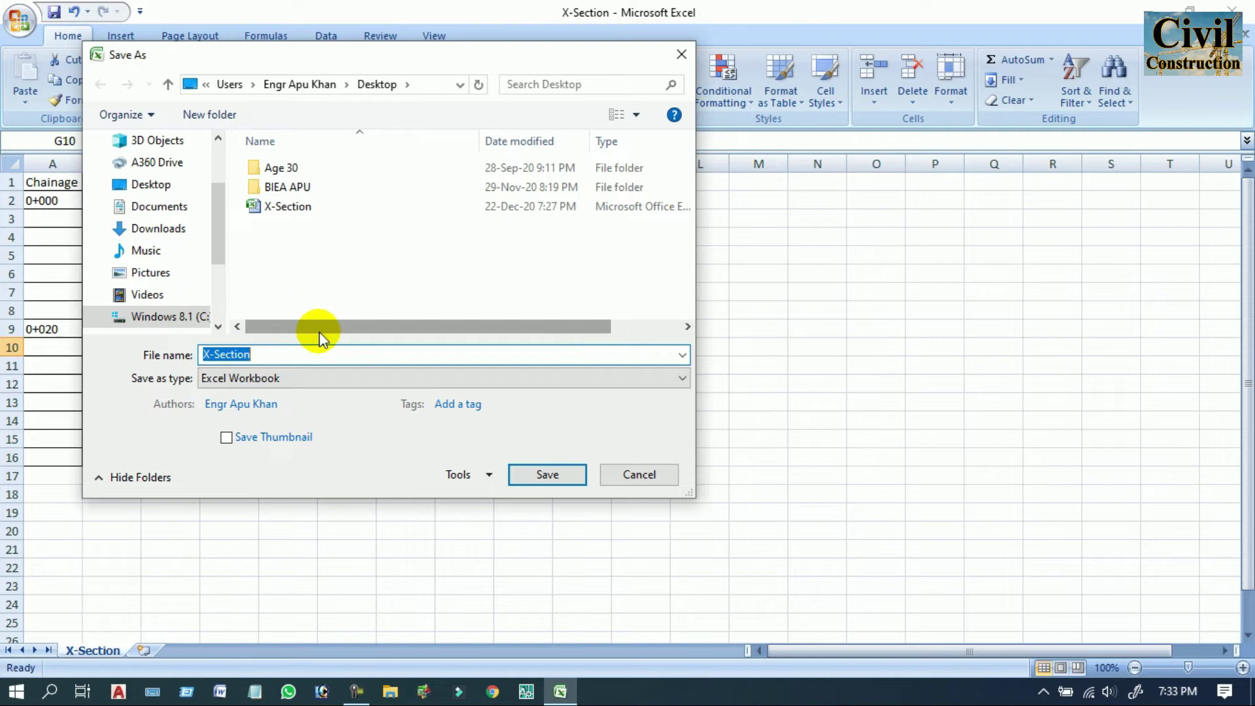
{"action": "mouse_move", "coordinate": [157, 225]}
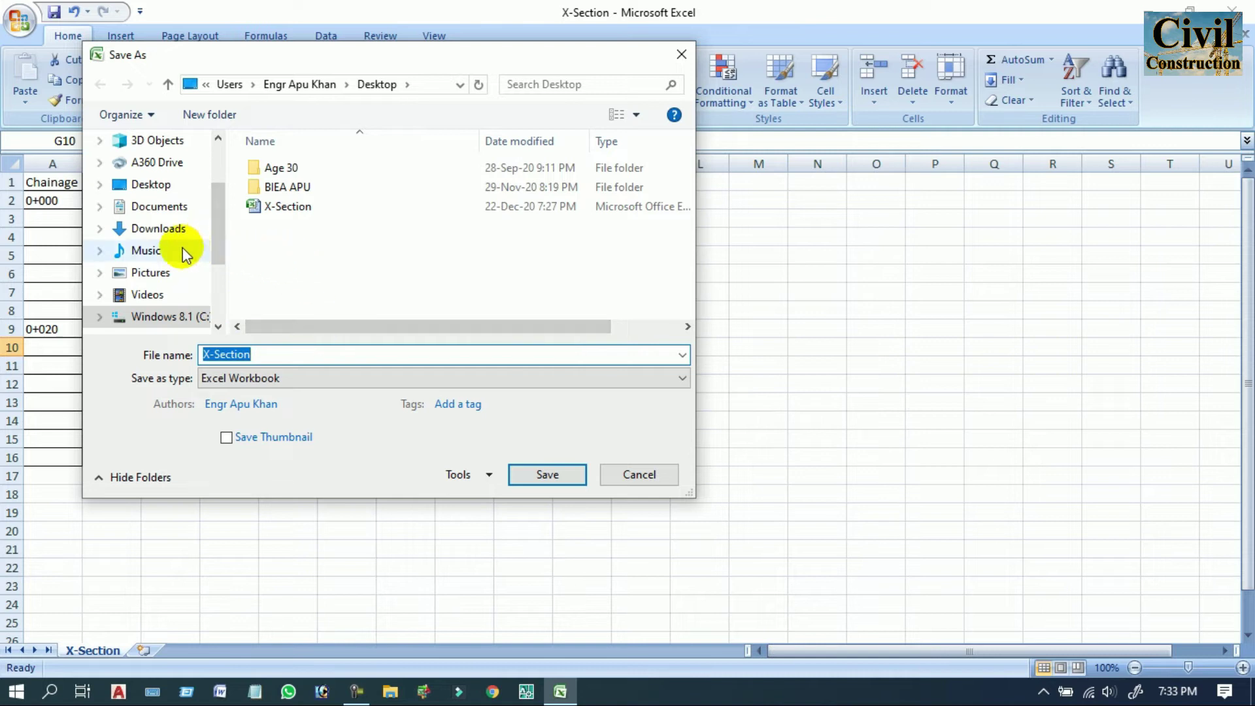
{"action": "left_click", "coordinate": [156, 187]}
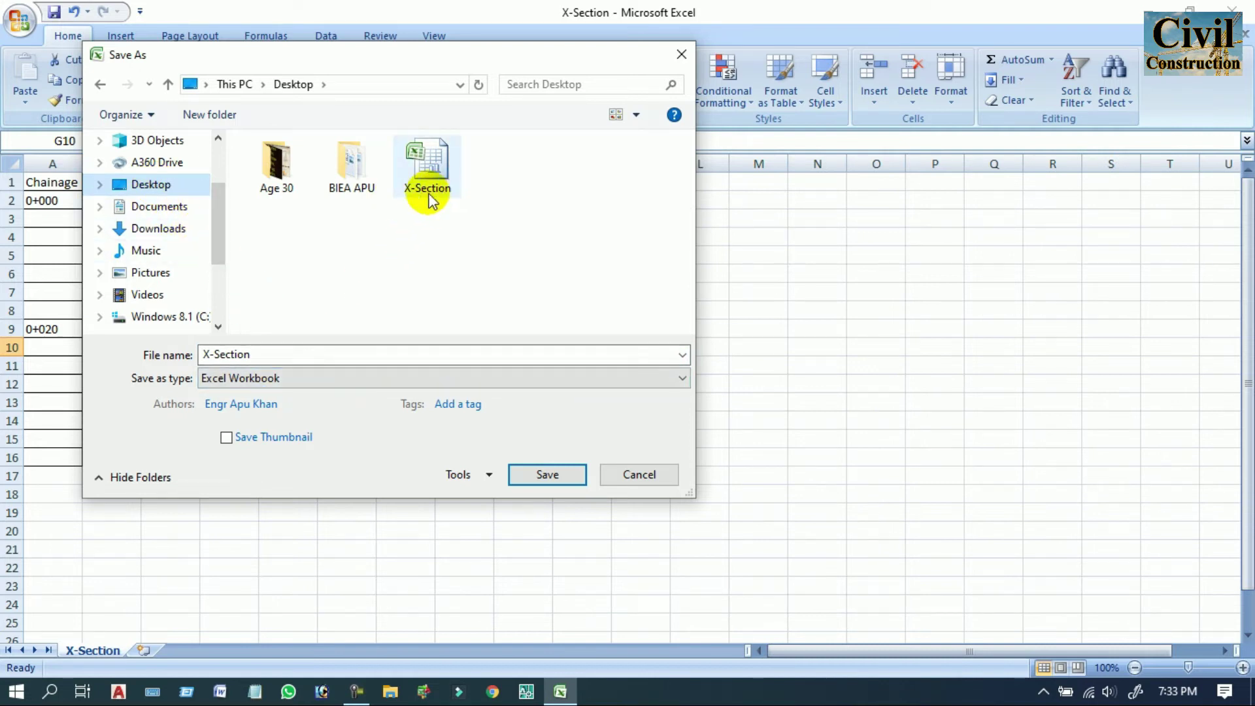
{"action": "left_click", "coordinate": [298, 353]}
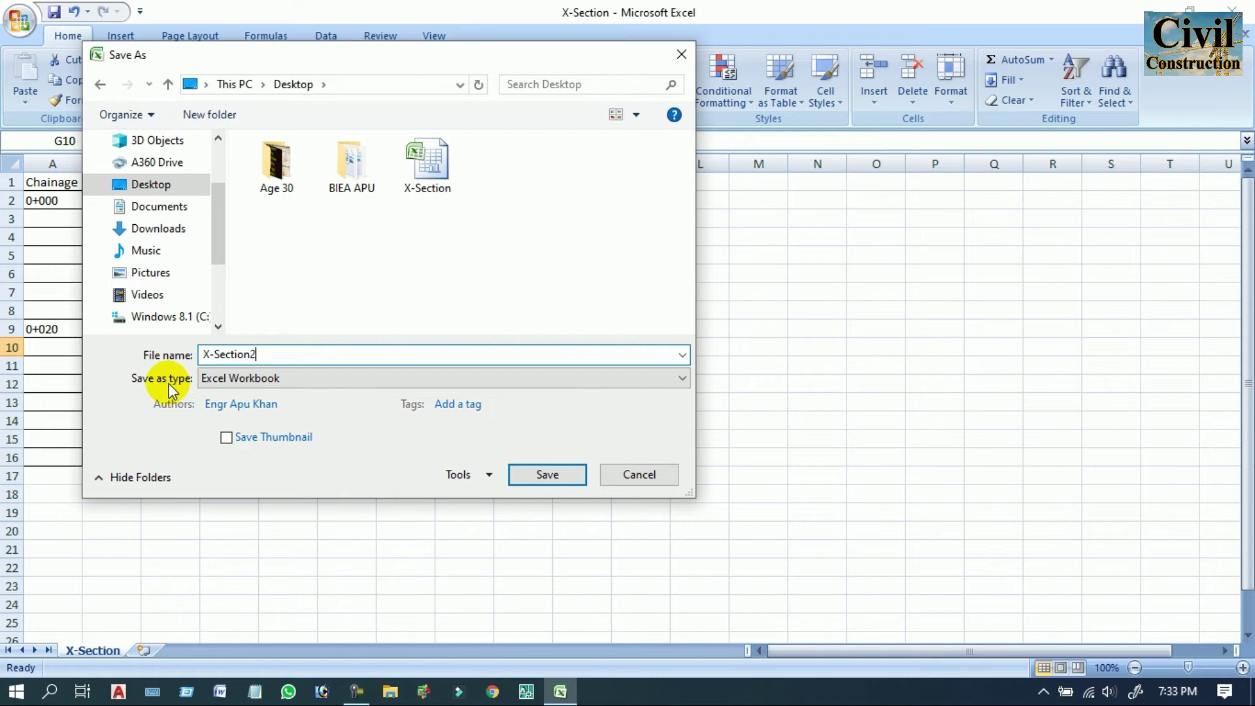
{"action": "type", "text": "2"}
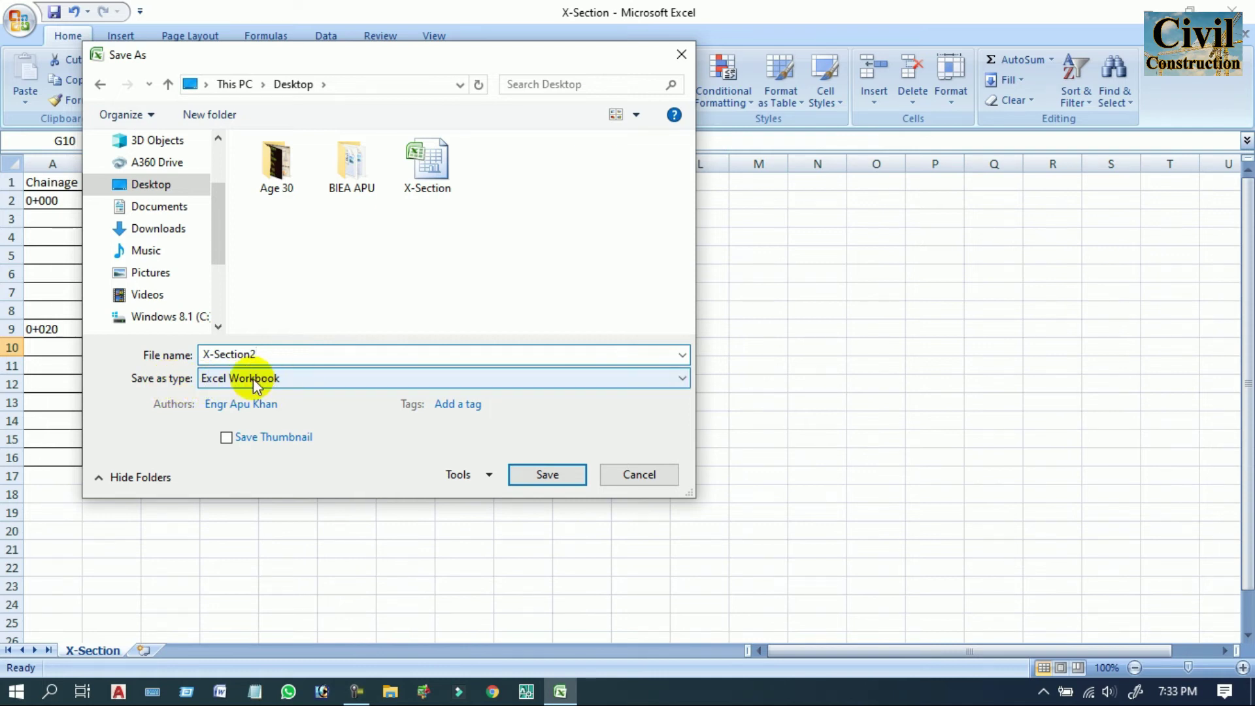
{"action": "left_click", "coordinate": [270, 380]}
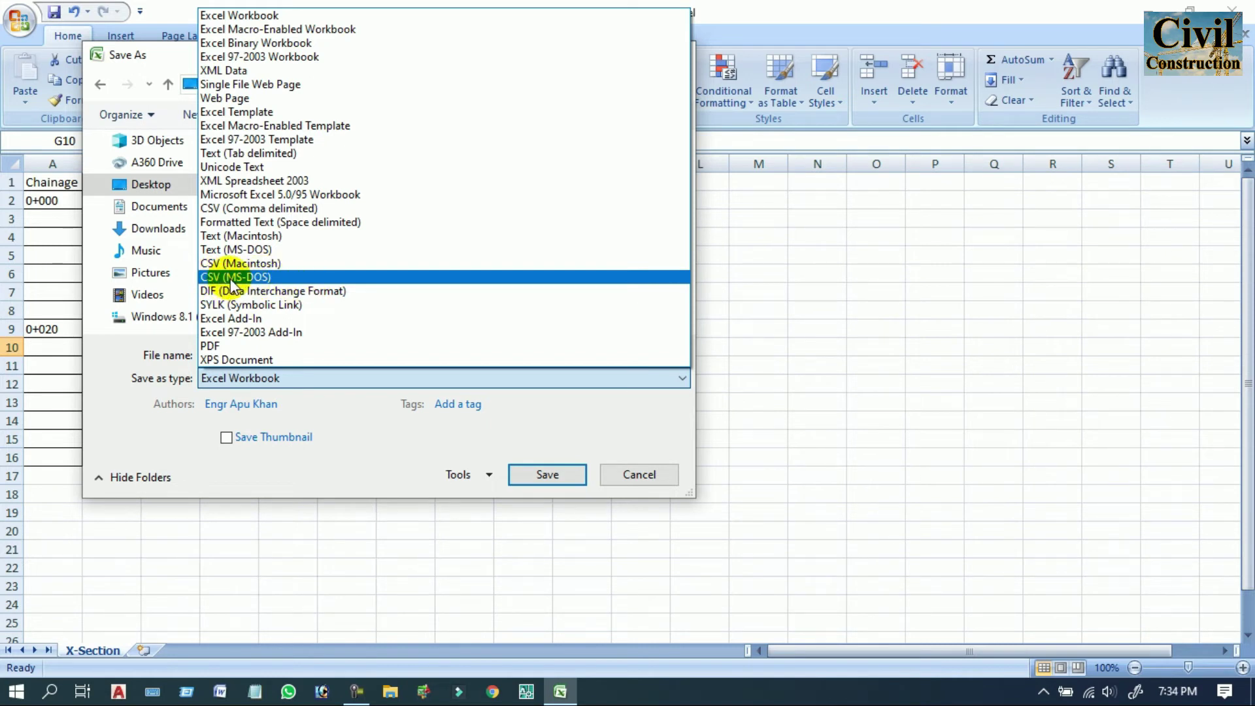
{"action": "left_click", "coordinate": [315, 277]}
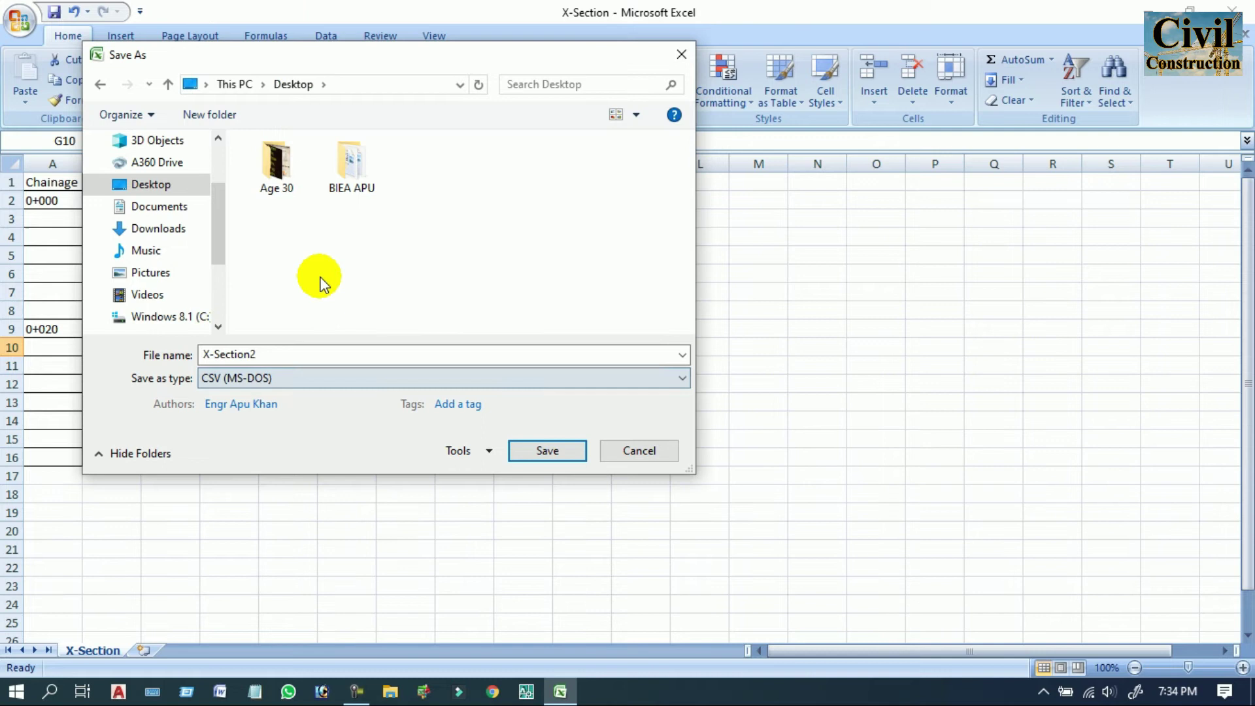
{"action": "left_click", "coordinate": [540, 451]}
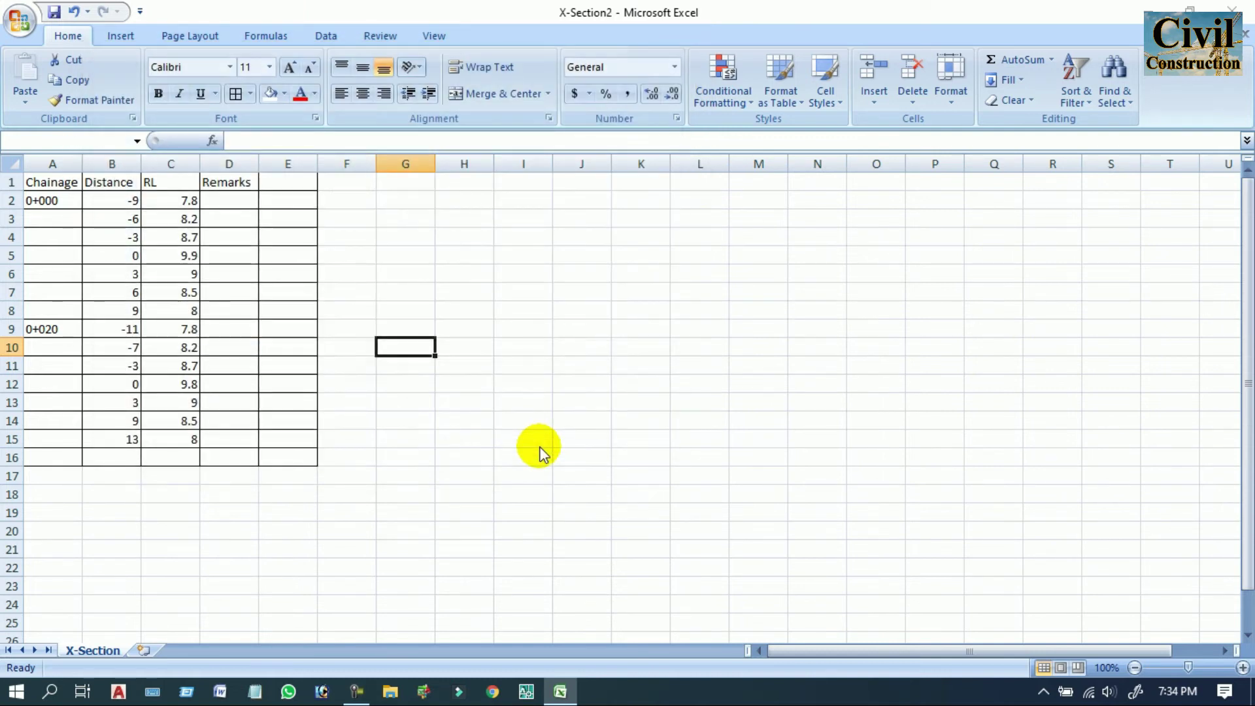
- Keep the CSV format, then close Excel and answer the save-changes prompt
{"action": "left_click_drag", "start_coordinate": [590, 319], "coordinate": [601, 215]}
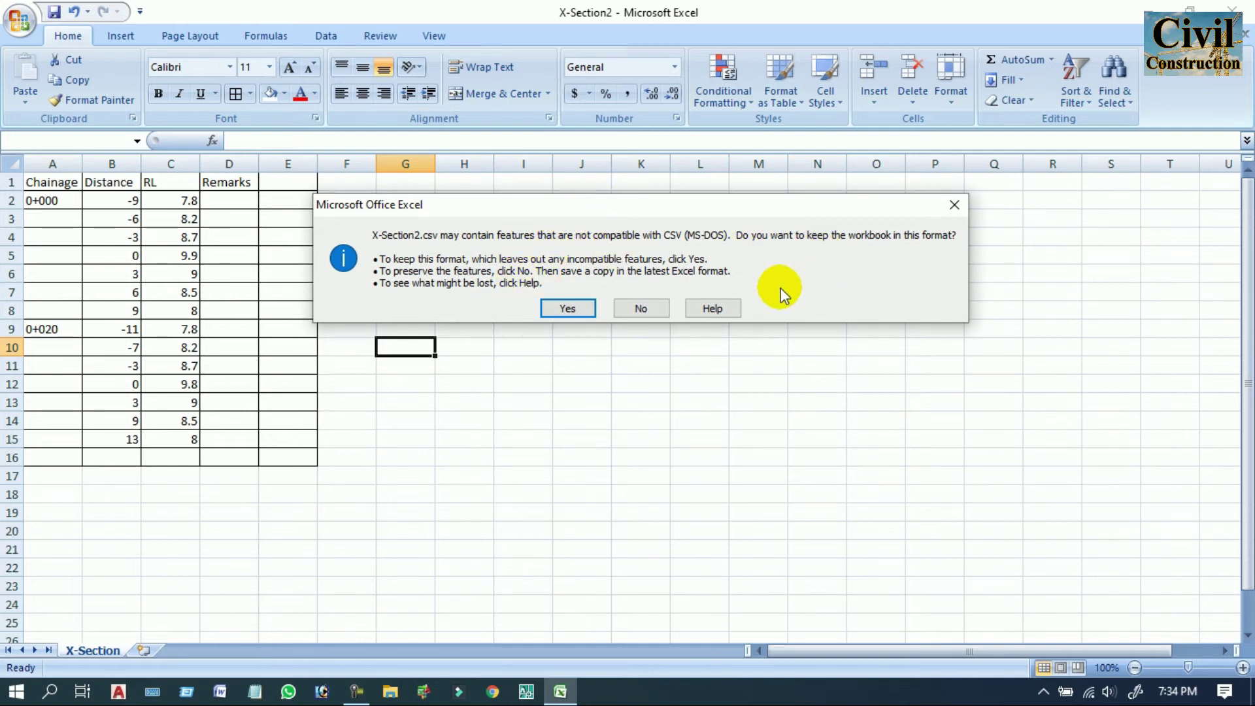
{"action": "left_click", "coordinate": [568, 312]}
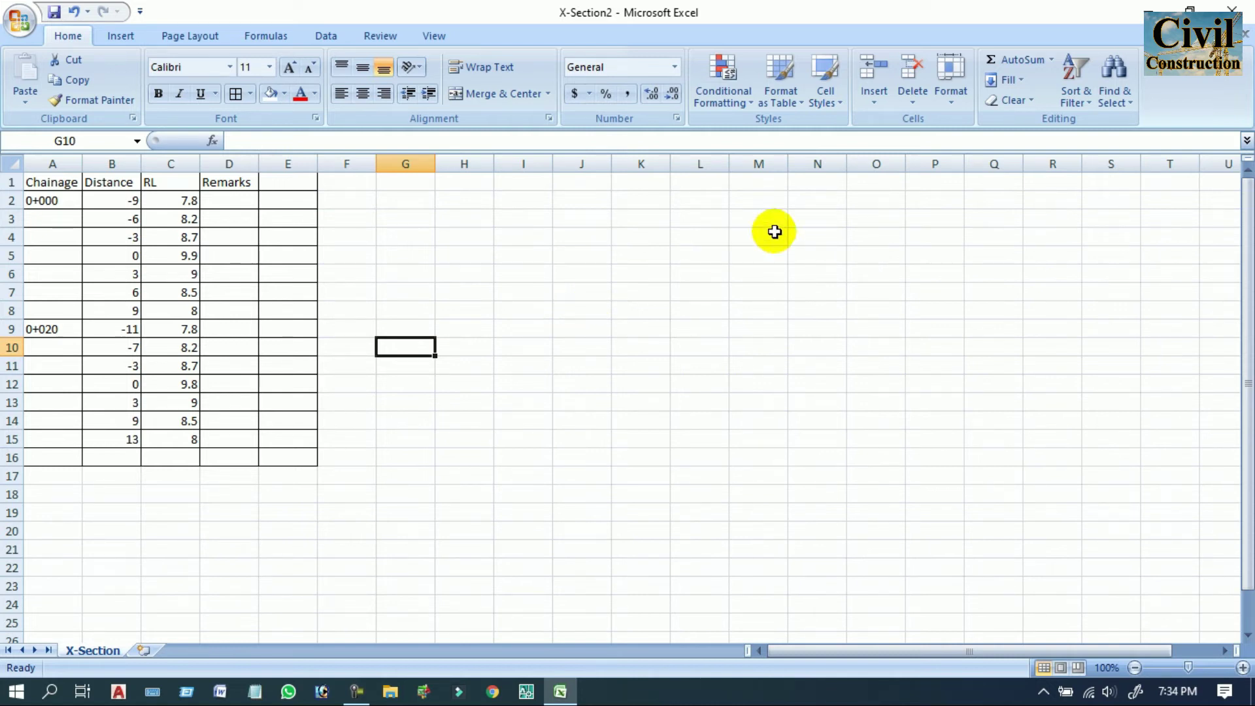
{"action": "left_click", "coordinate": [1232, 11]}
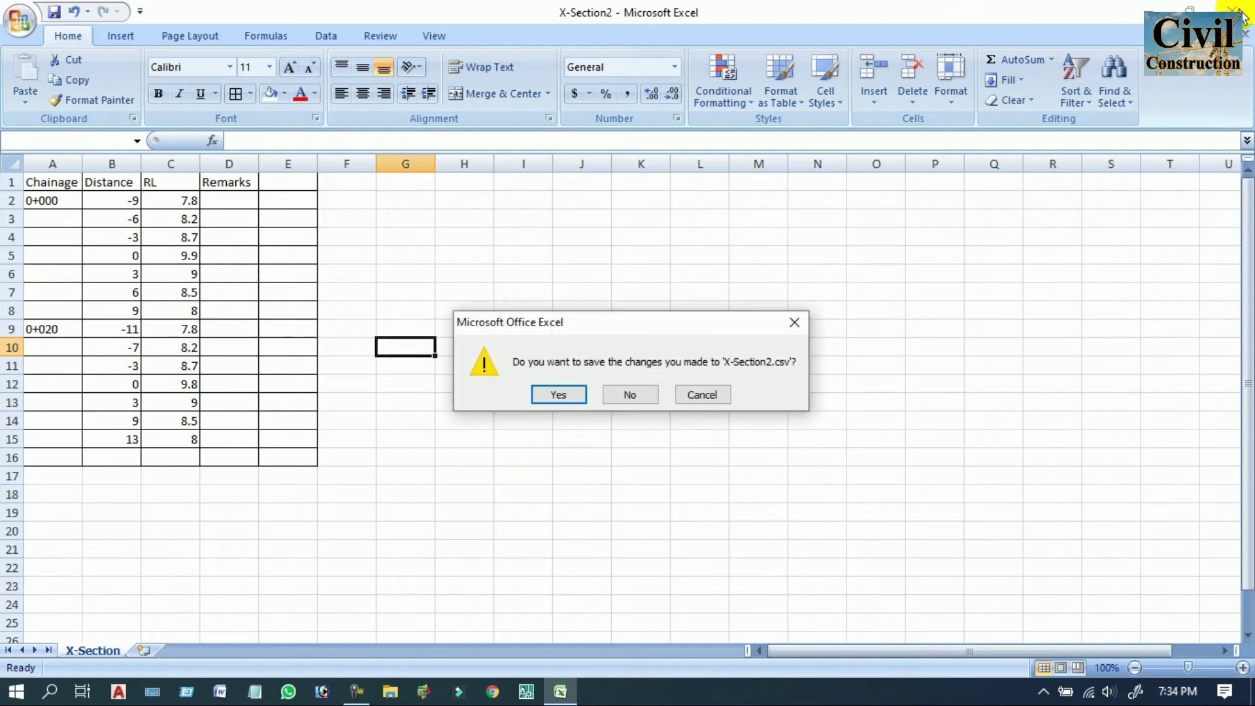
{"action": "left_click", "coordinate": [631, 392]}
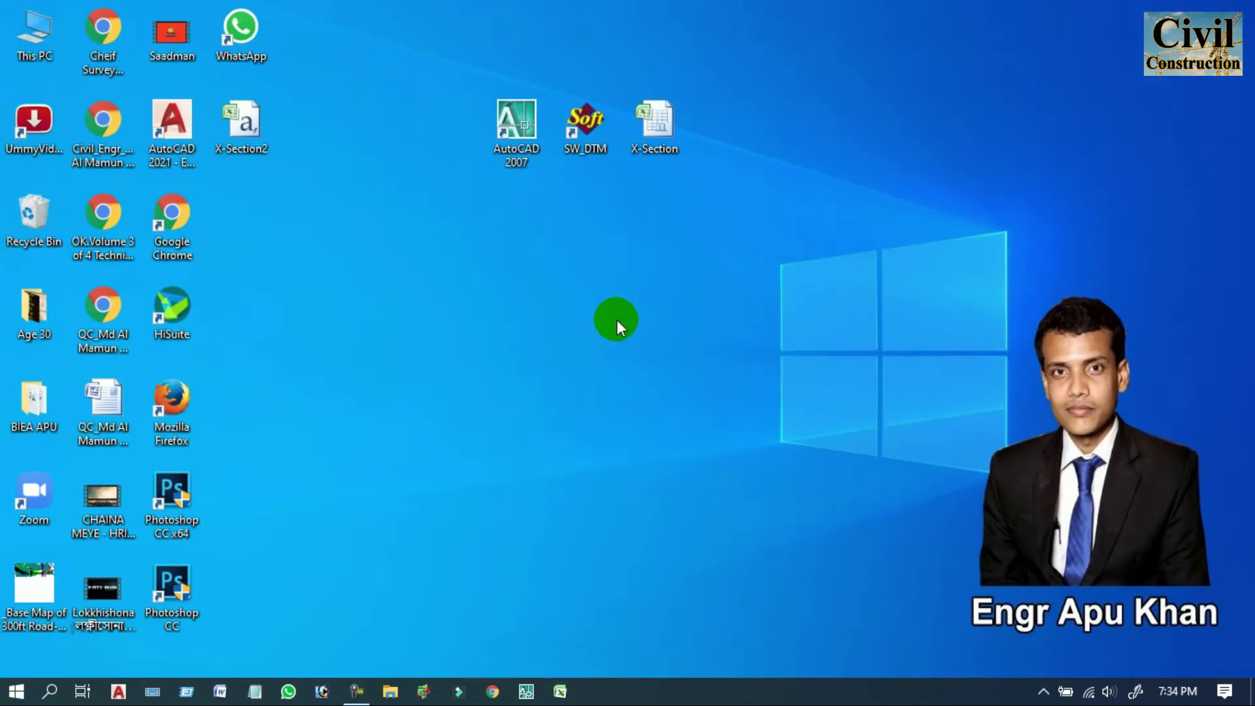
- Move the X-Section2 file beside the SW_DTM shortcut and refresh the desktop
{"action": "right_click", "coordinate": [566, 271]}
{"action": "left_click", "coordinate": [572, 317]}
{"action": "mouse_move", "coordinate": [242, 128]}
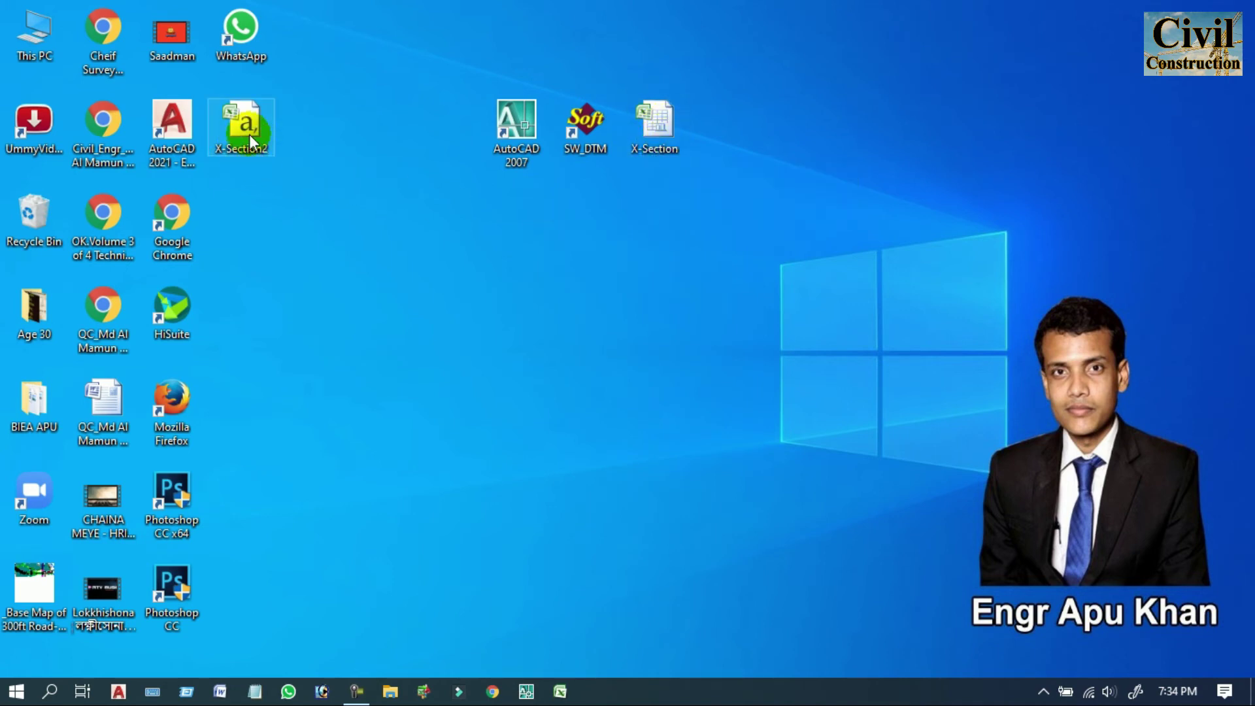
{"action": "mouse_move", "coordinate": [246, 136]}
{"action": "left_mouse_down"}
{"action": "mouse_move", "coordinate": [548, 238]}
{"action": "mouse_move", "coordinate": [571, 259]}
{"action": "left_mouse_up"}
{"action": "right_click", "coordinate": [754, 197]}
{"action": "left_click", "coordinate": [803, 252]}
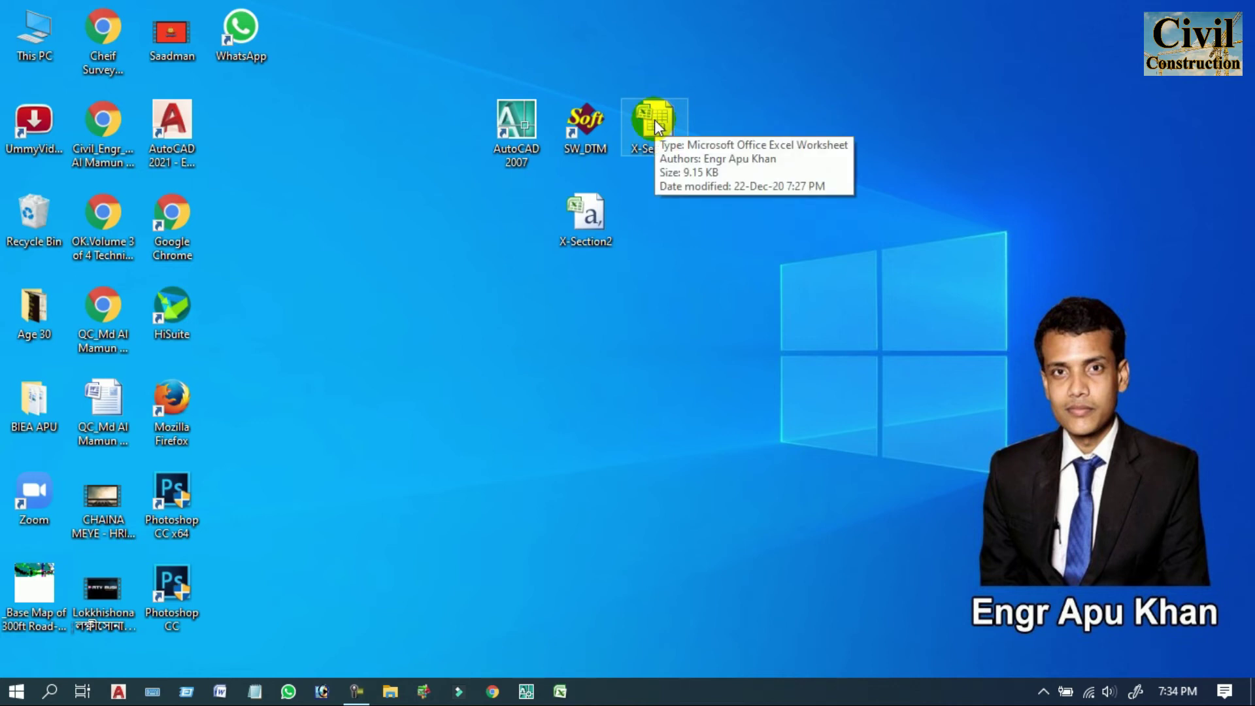
- Refresh the desktop again and launch SW_DTM and AutoCAD 2007
{"action": "right_click", "coordinate": [829, 84]}
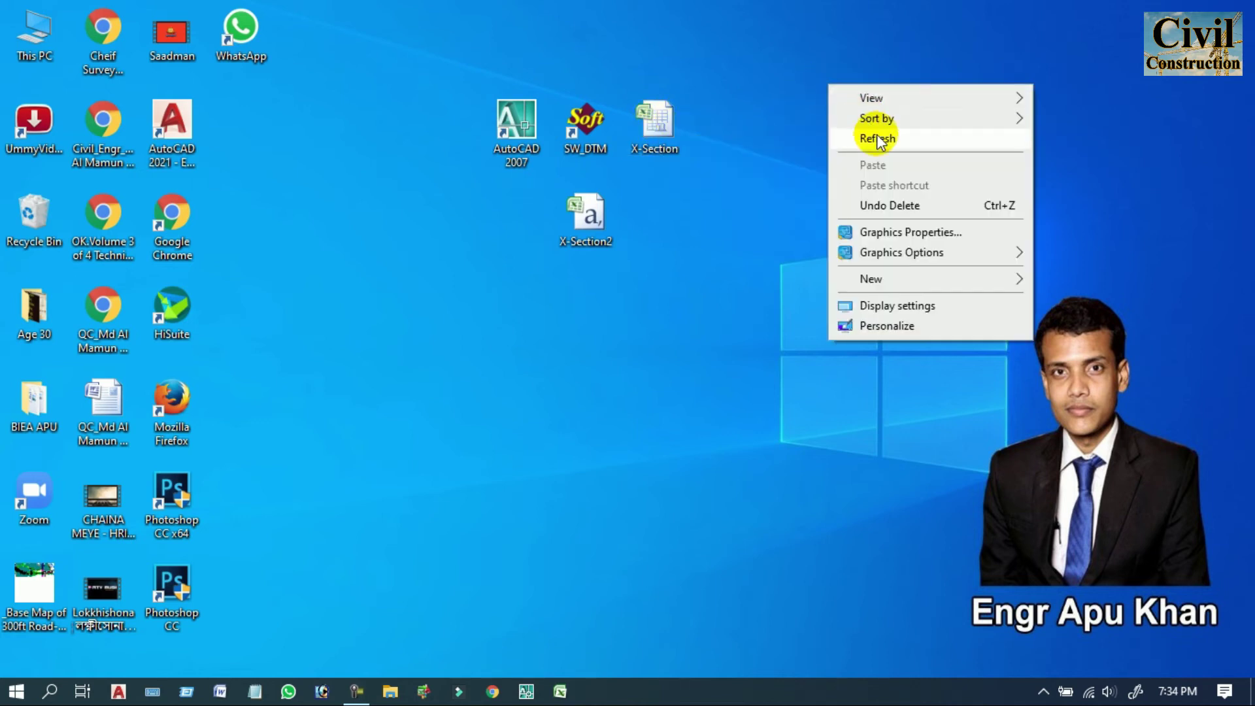
{"action": "left_click", "coordinate": [877, 139]}
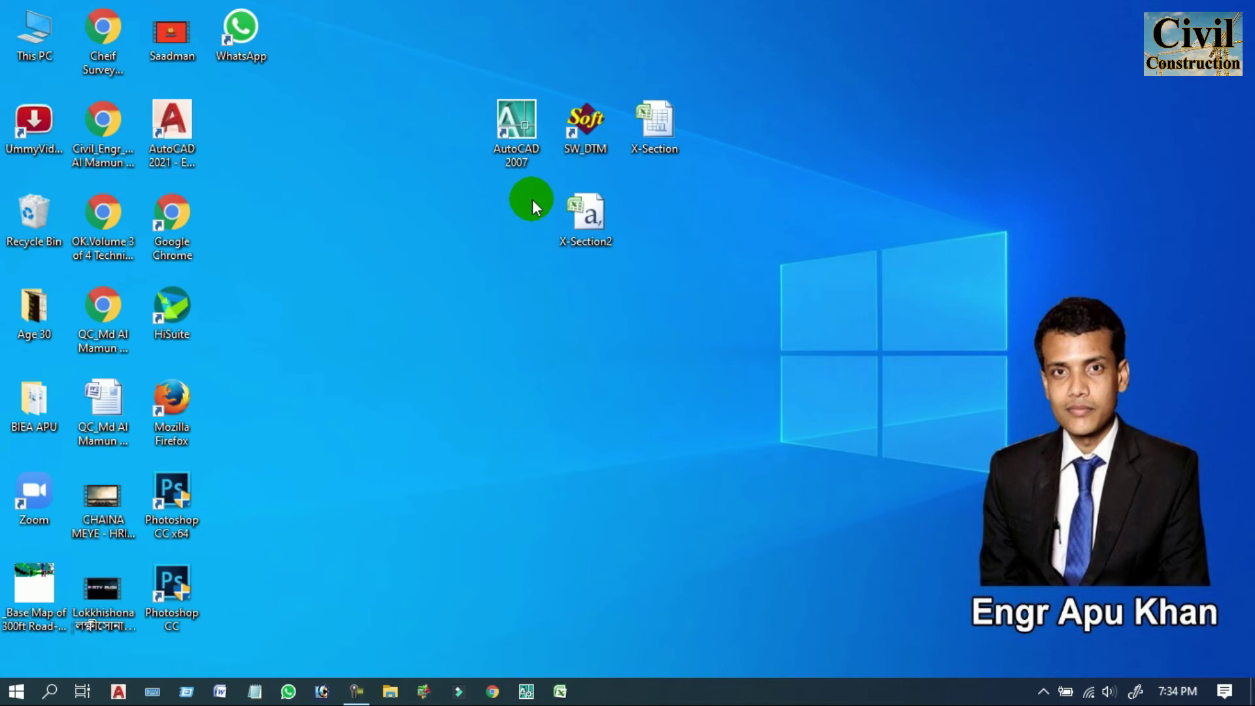
{"action": "double_click", "coordinate": [581, 153]}
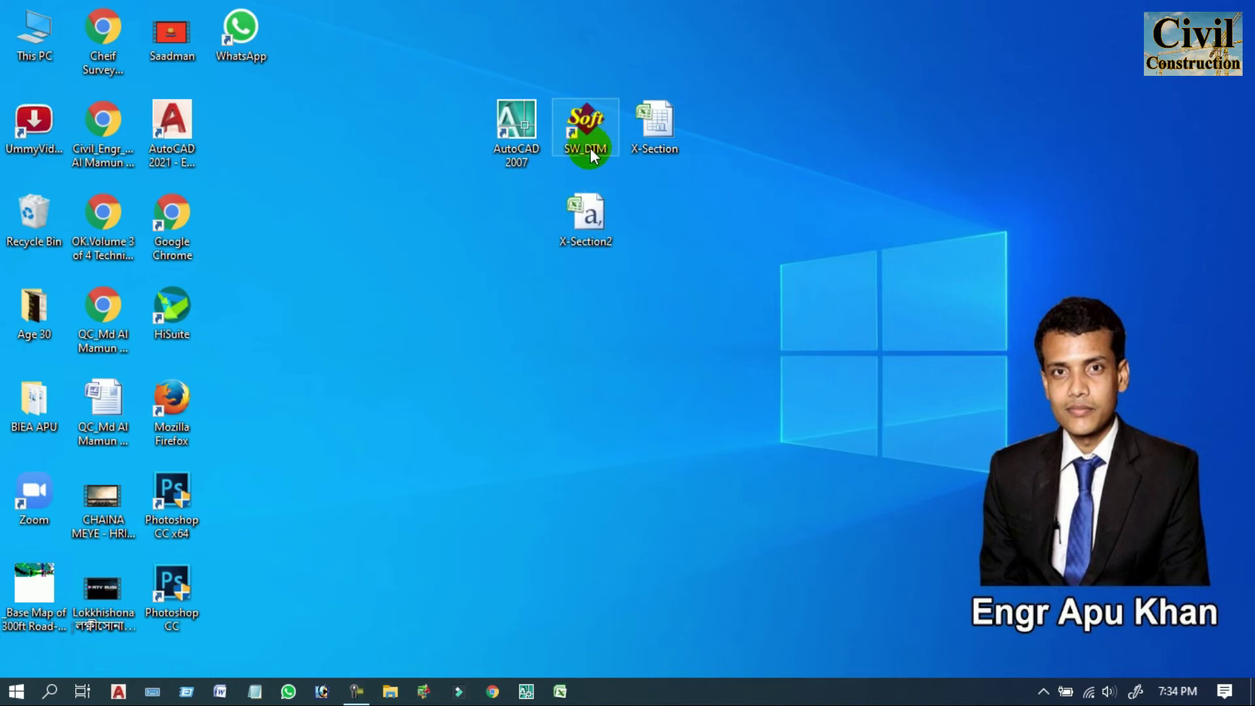
{"action": "double_click", "coordinate": [528, 141]}
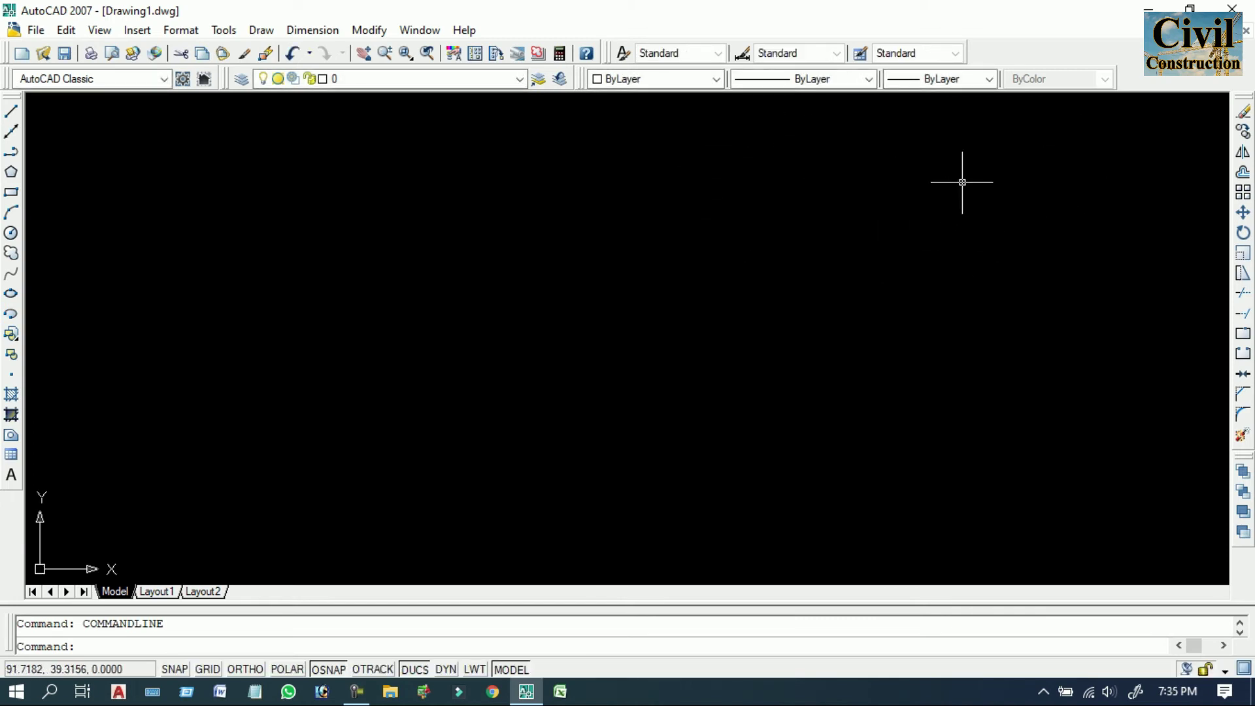
- Minimize AutoCAD, launch SW_DTM, and position its window over the restored Drawing1
{"action": "left_click", "coordinate": [1149, 9]}
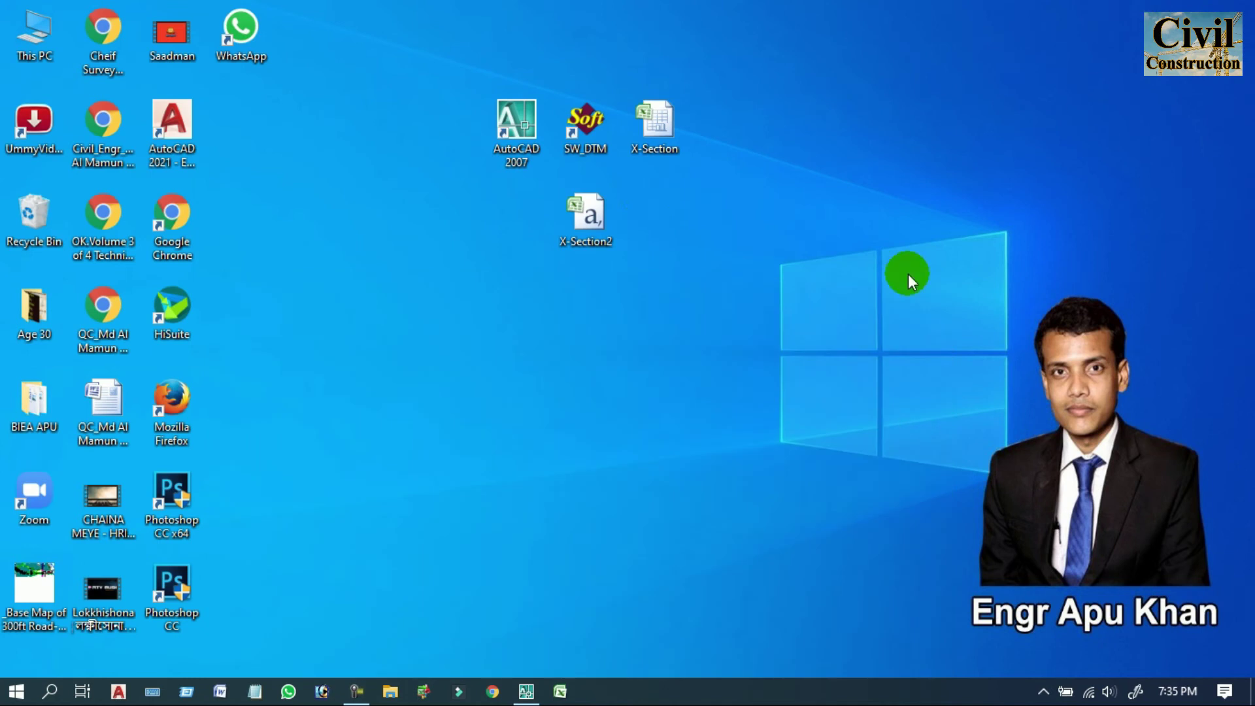
{"action": "double_click", "coordinate": [594, 137]}
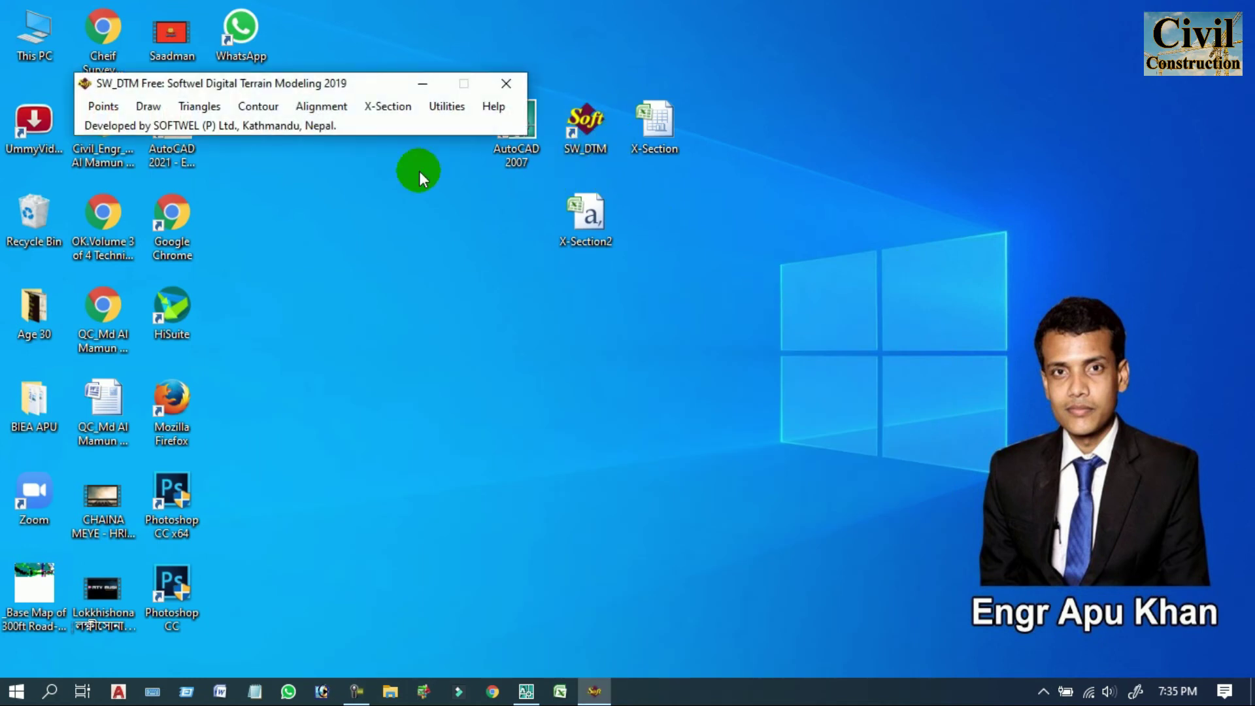
{"action": "left_click_drag", "start_coordinate": [341, 134], "coordinate": [905, 176]}
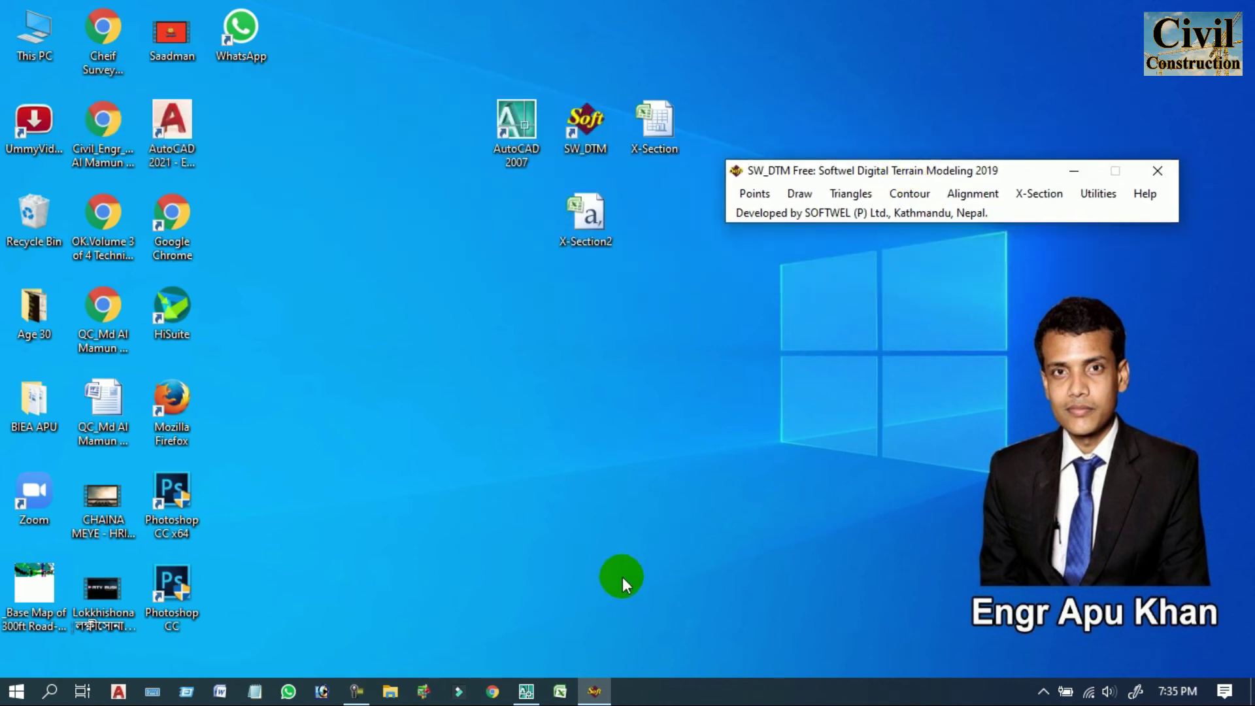
{"action": "left_click", "coordinate": [525, 693]}
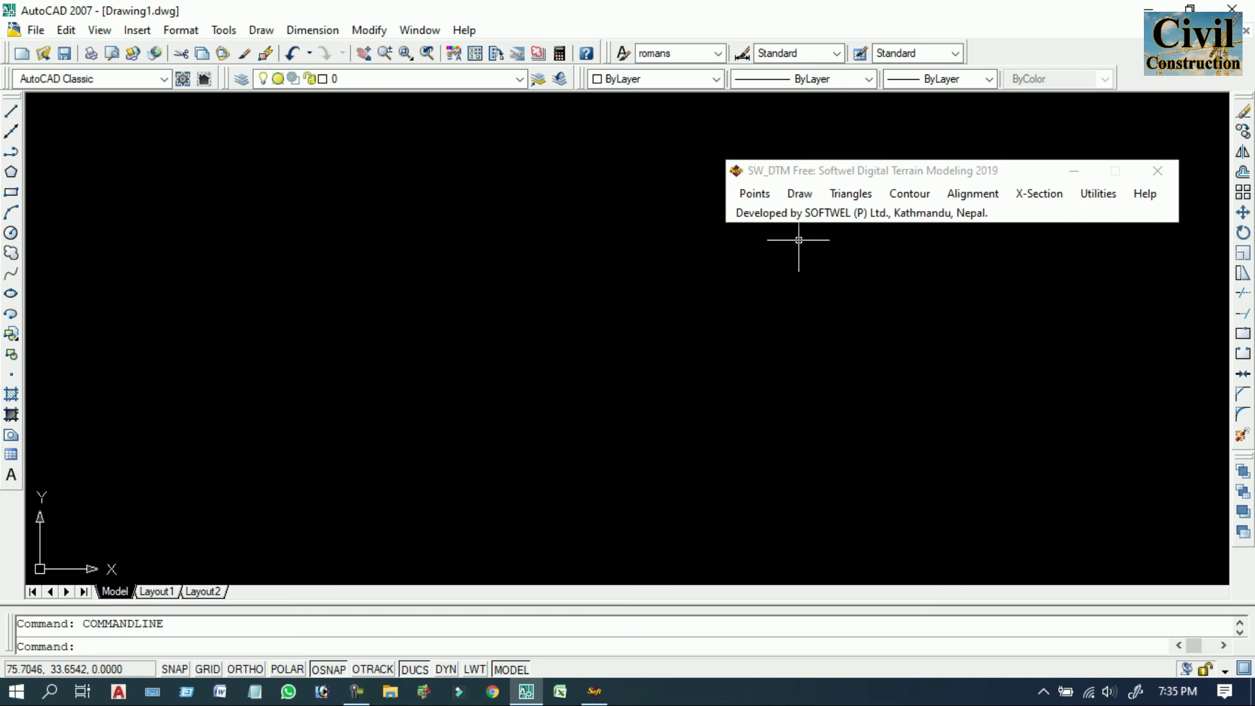
{"action": "mouse_move", "coordinate": [810, 167]}
{"action": "left_mouse_down"}
{"action": "mouse_move", "coordinate": [718, 265]}
{"action": "mouse_move", "coordinate": [744, 50]}
{"action": "mouse_move", "coordinate": [730, 40]}
{"action": "left_mouse_up"}
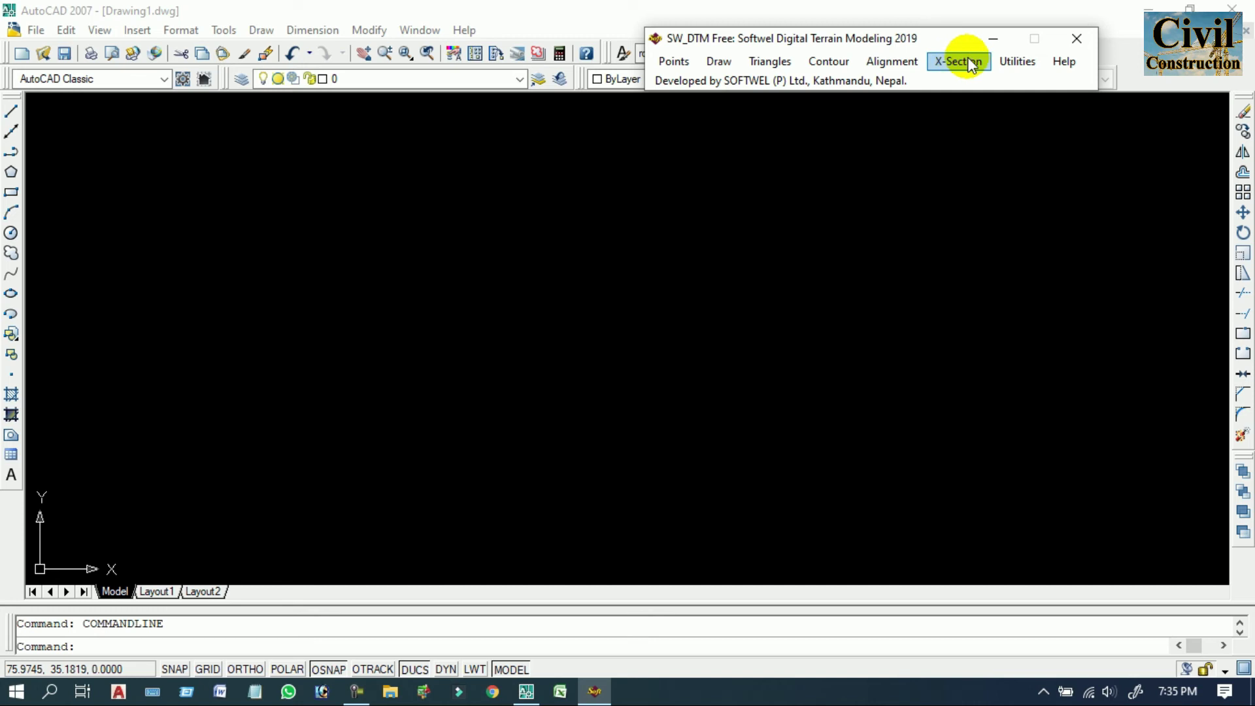
{"action": "left_click", "coordinate": [963, 62]}
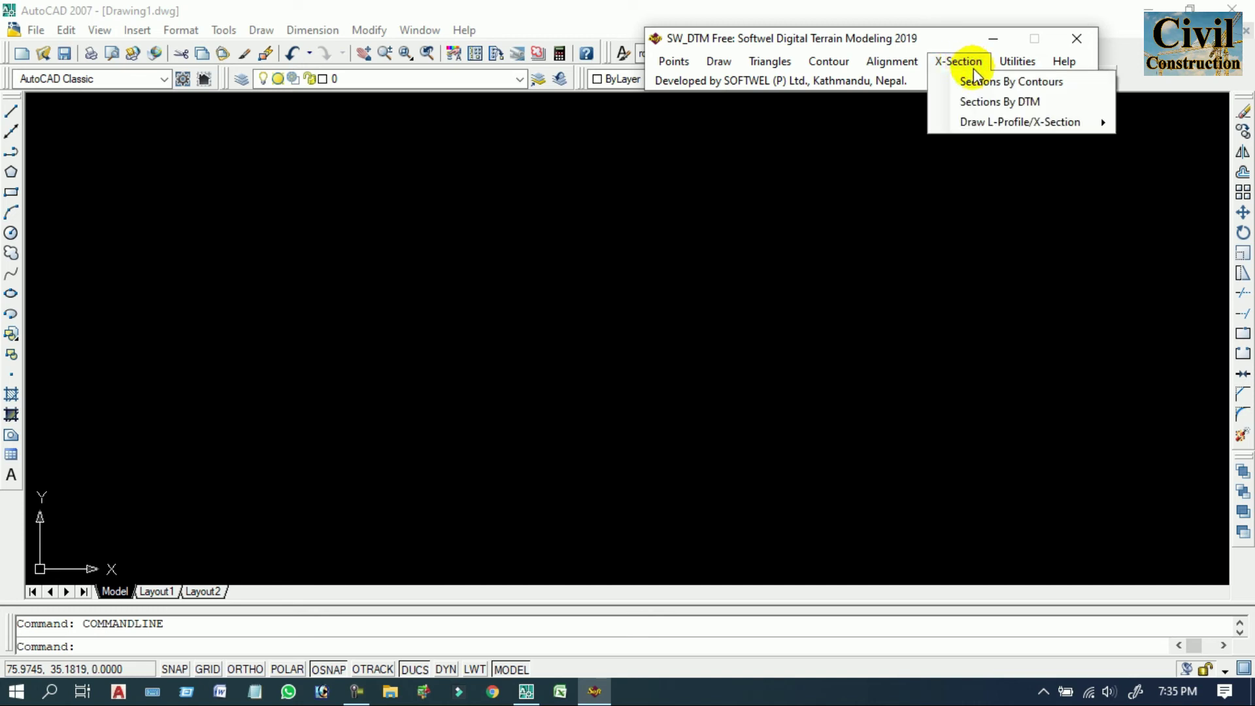
{"action": "mouse_move", "coordinate": [1019, 121]}
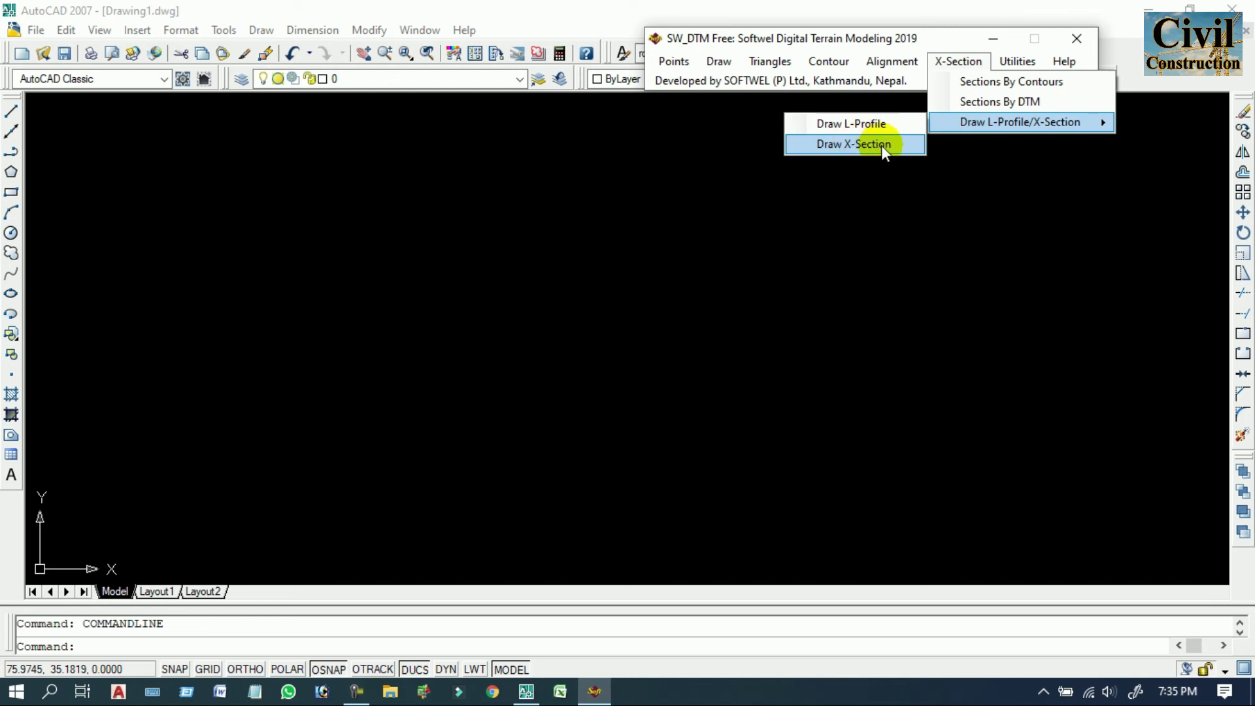
- Open the Draw X-Section settings under X-Section > Draw L-Profile/X-Section
{"action": "left_click", "coordinate": [881, 145]}
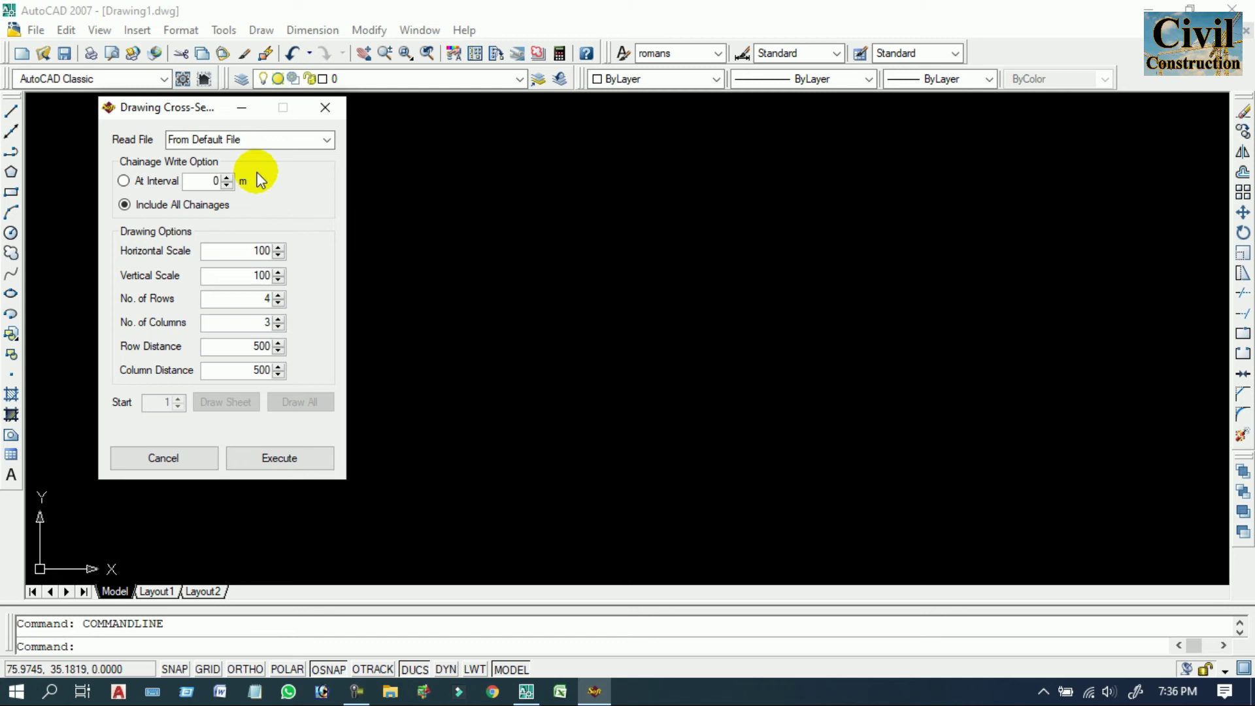
- Read the cross sections from the external file X-Section2 on the Desktop and start drawing them
{"action": "left_click", "coordinate": [326, 141]}
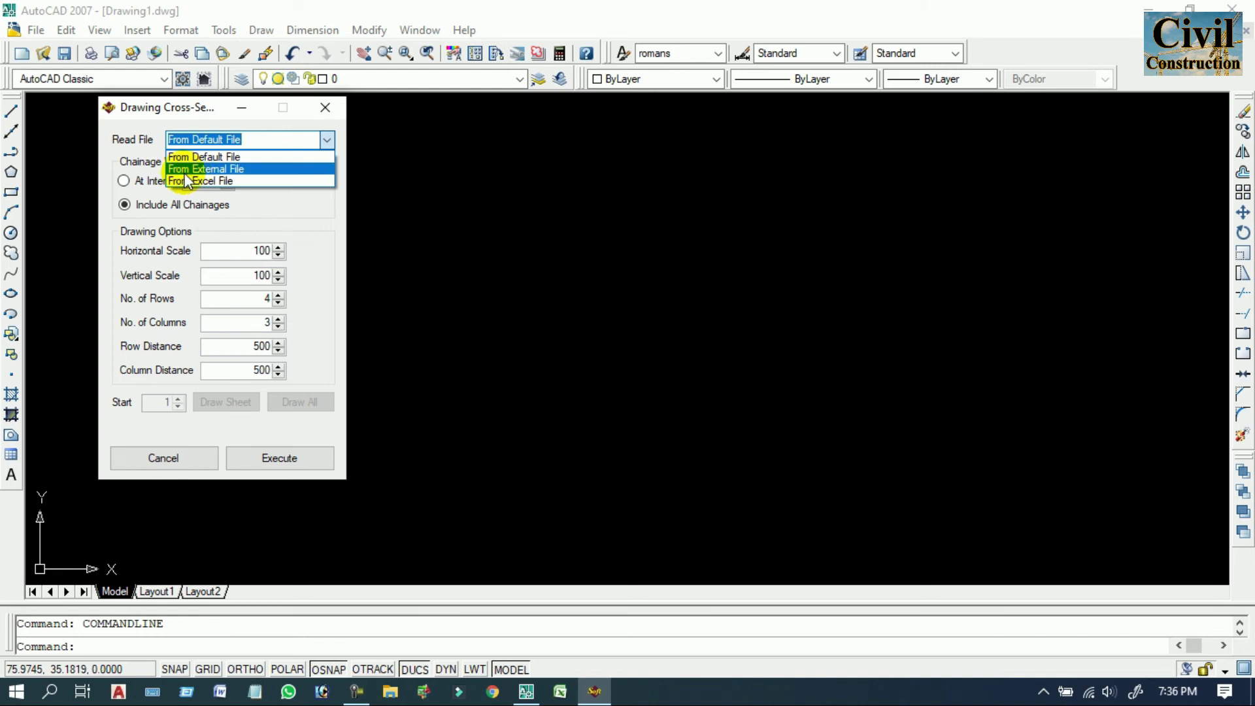
{"action": "left_click", "coordinate": [294, 168]}
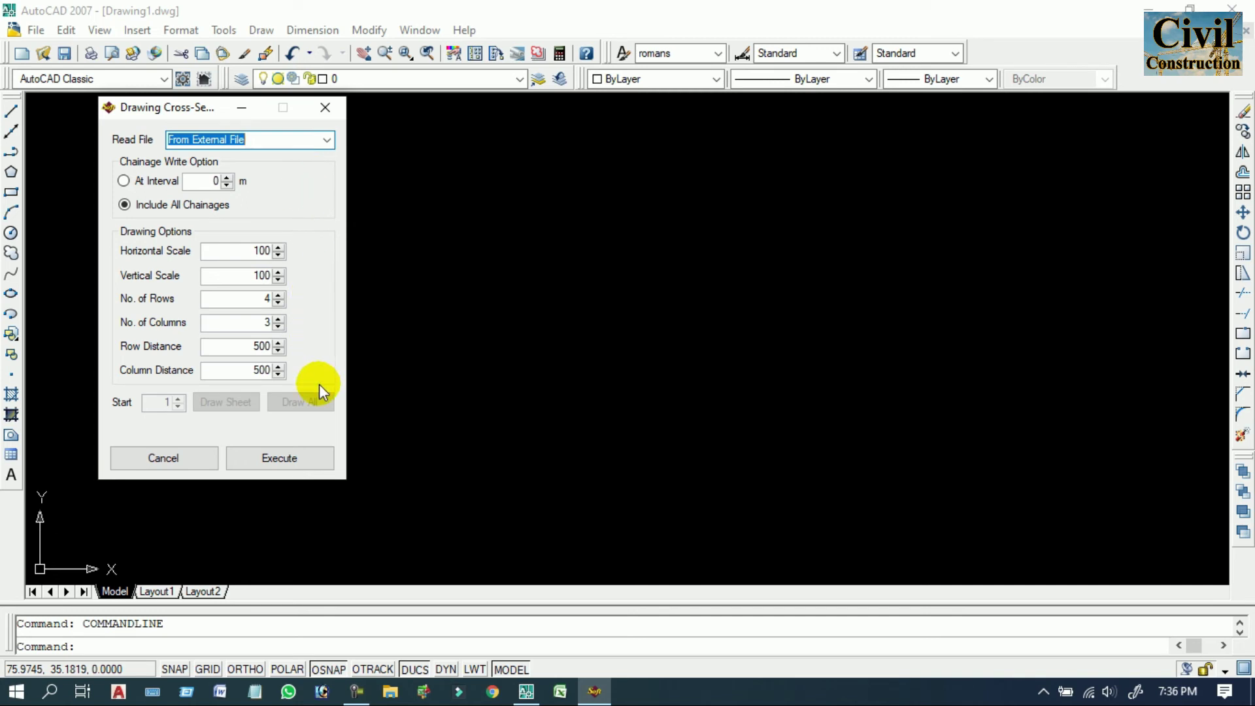
{"action": "left_click", "coordinate": [278, 458]}
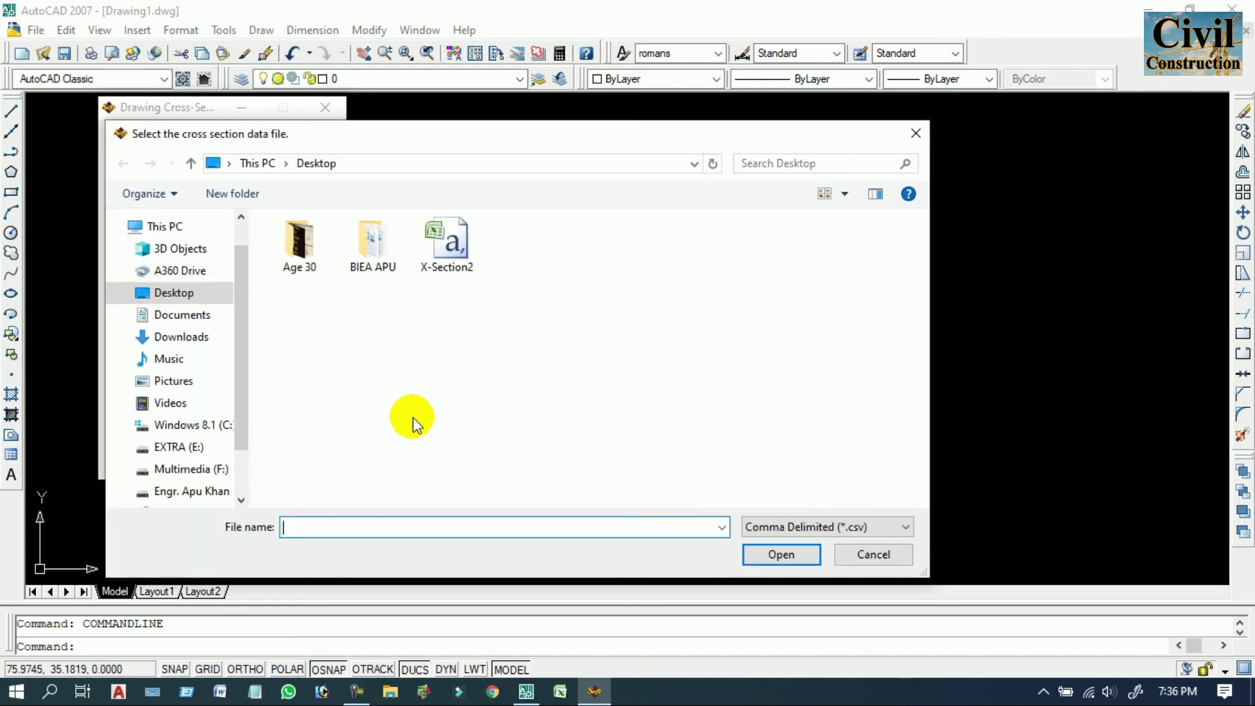
{"action": "left_click", "coordinate": [190, 298]}
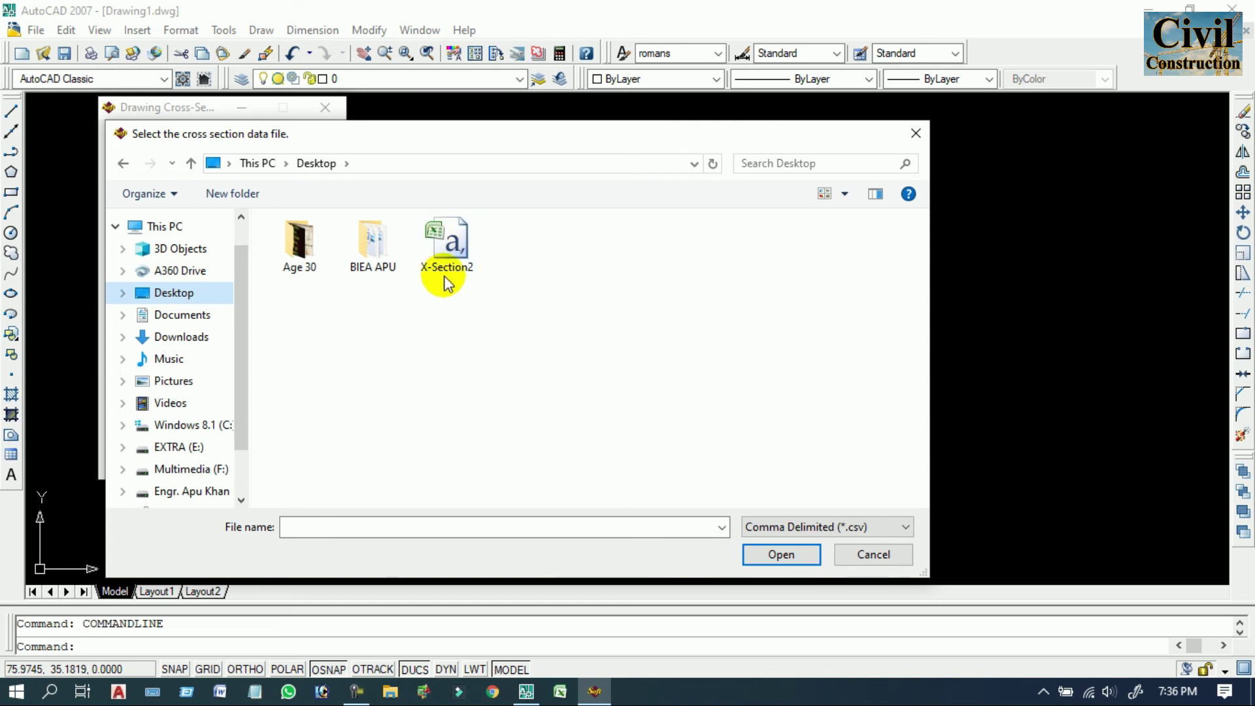
{"action": "left_click", "coordinate": [449, 241]}
{"action": "left_click", "coordinate": [783, 553]}
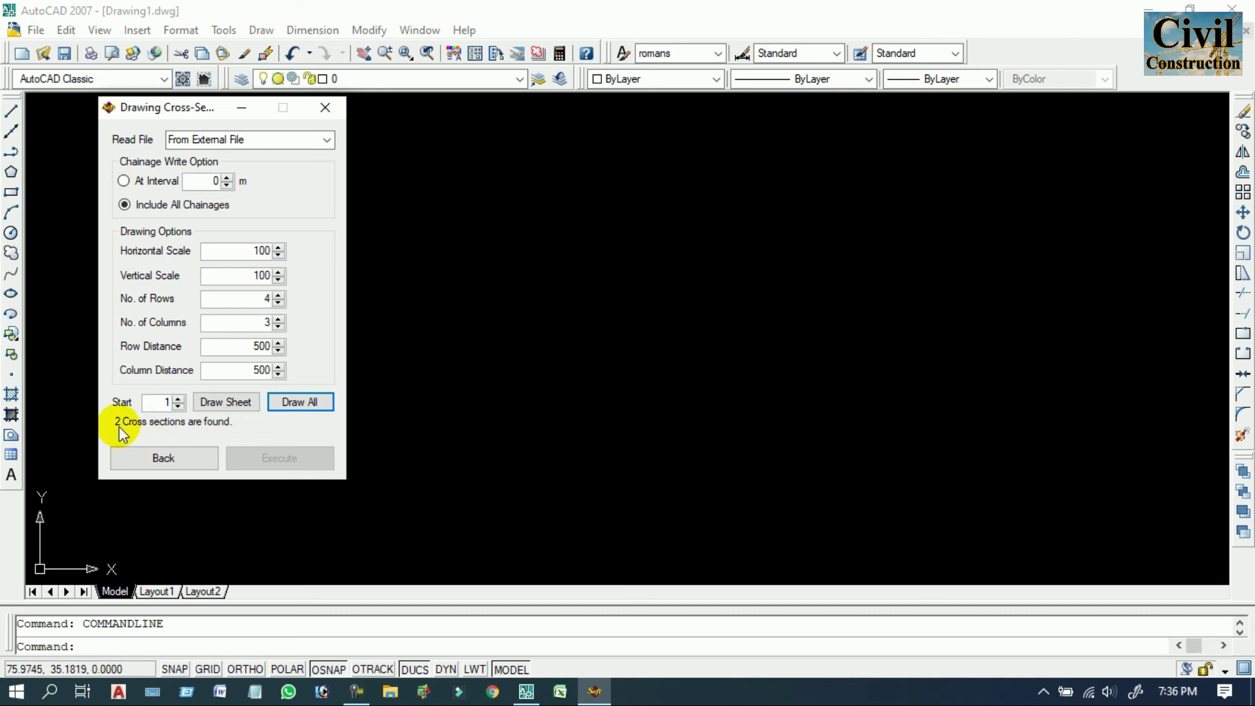
{"action": "left_click", "coordinate": [308, 402]}
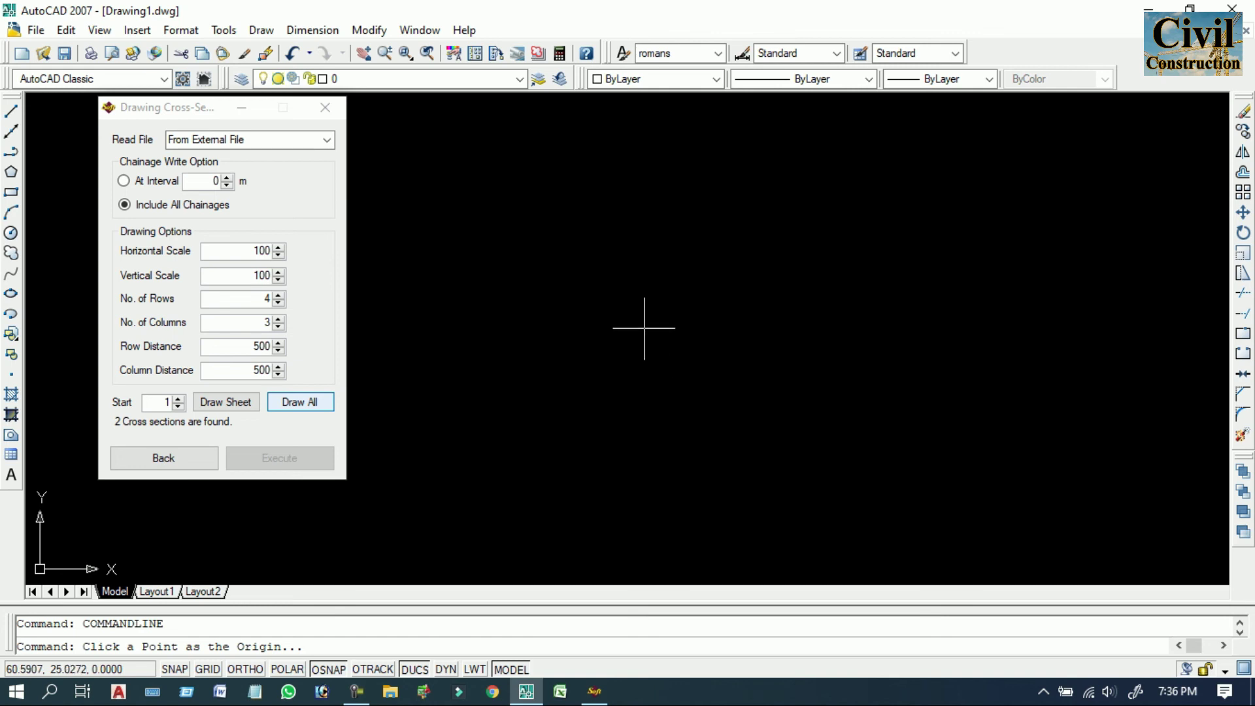
- Draw the loaded cross sections from an origin point picked on the canvas
{"action": "left_click", "coordinate": [677, 322]}
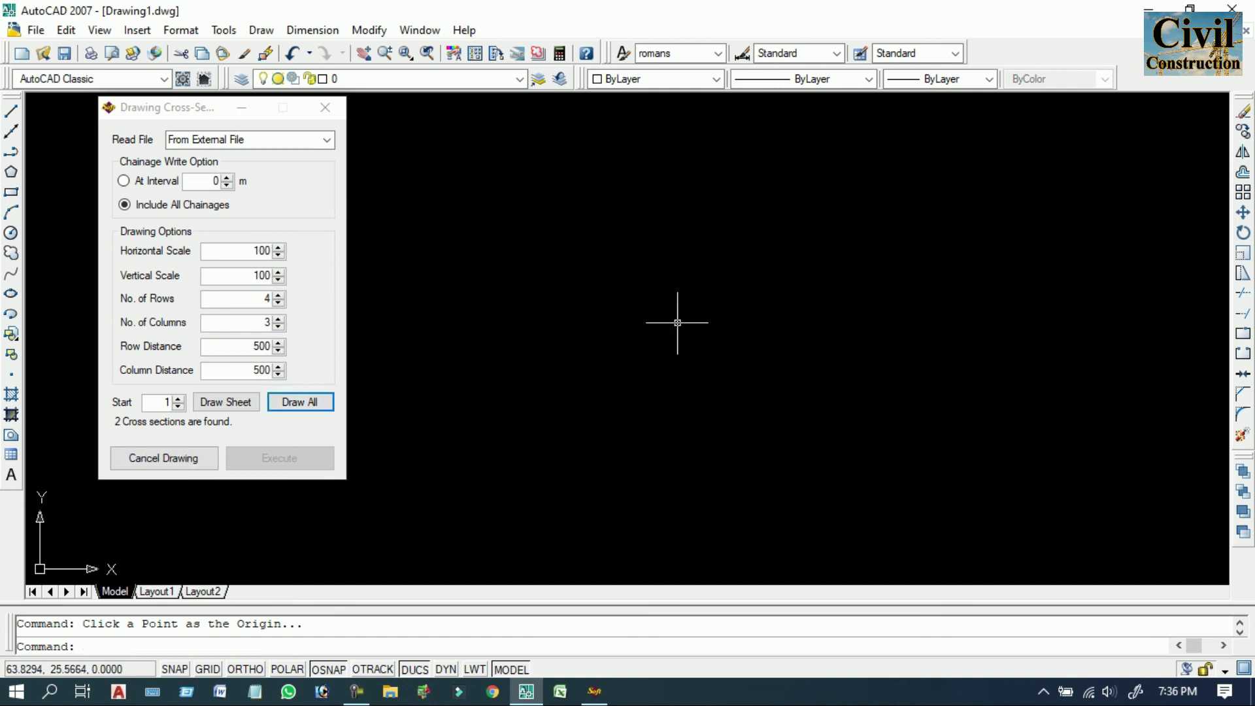
{"action": "scroll", "coordinate": [847, 420], "scroll_direction": "down", "scroll_amount": 5}
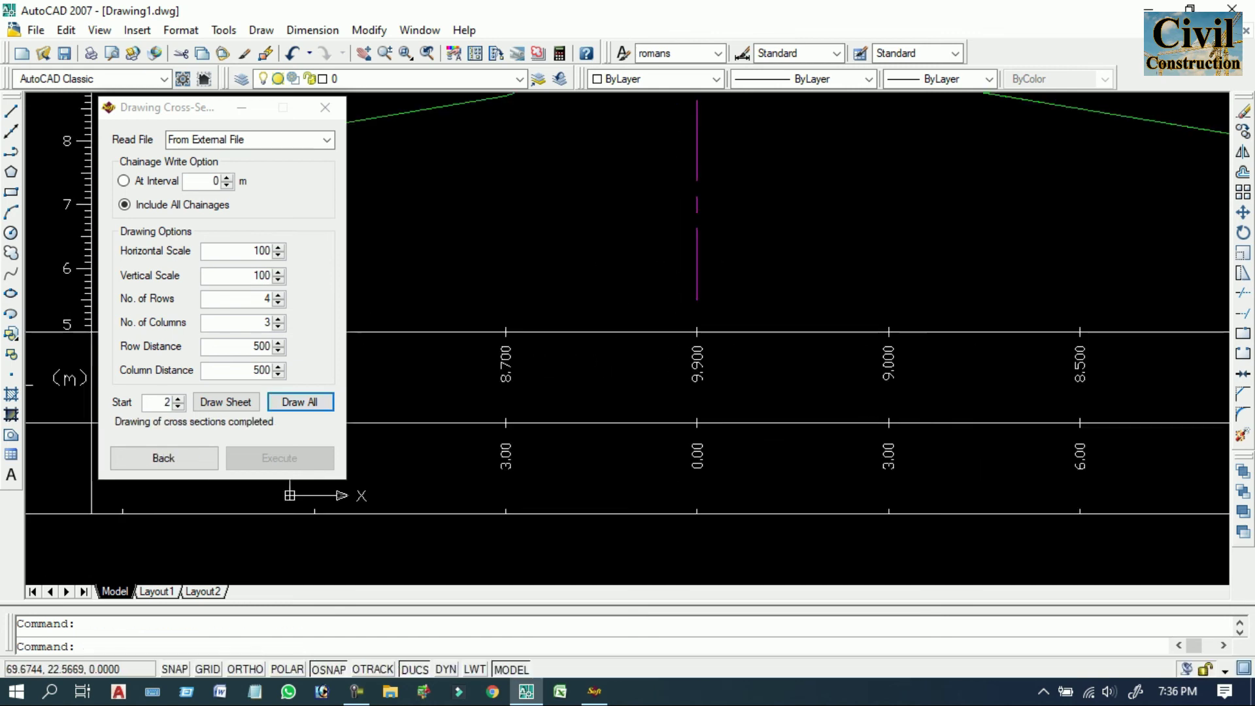
{"action": "scroll", "coordinate": [777, 365], "scroll_direction": "down", "scroll_amount": 3}
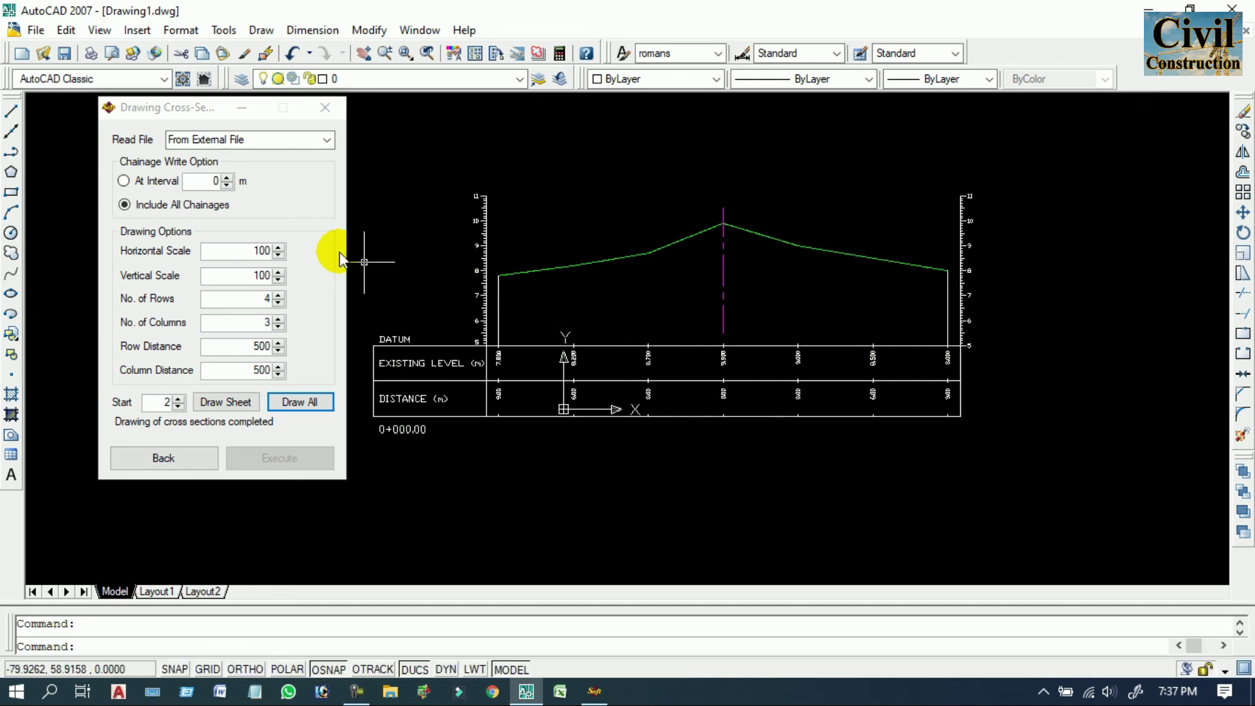
- Close the cross-section settings and zoom over the drawn 0+000.00 section with its level and distance bands
{"action": "left_click_drag", "start_coordinate": [164, 128], "coordinate": [166, 147]}
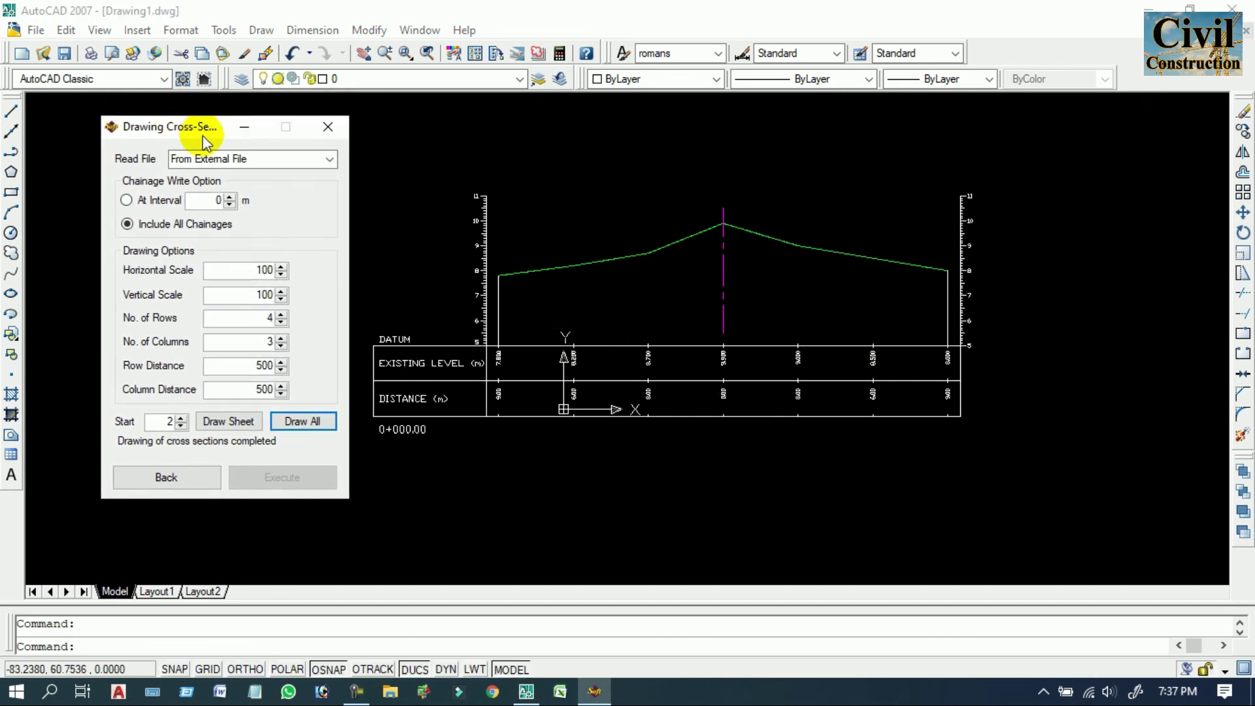
{"action": "left_click", "coordinate": [328, 127]}
{"action": "scroll", "coordinate": [654, 274], "scroll_direction": "down", "scroll_amount": 1}
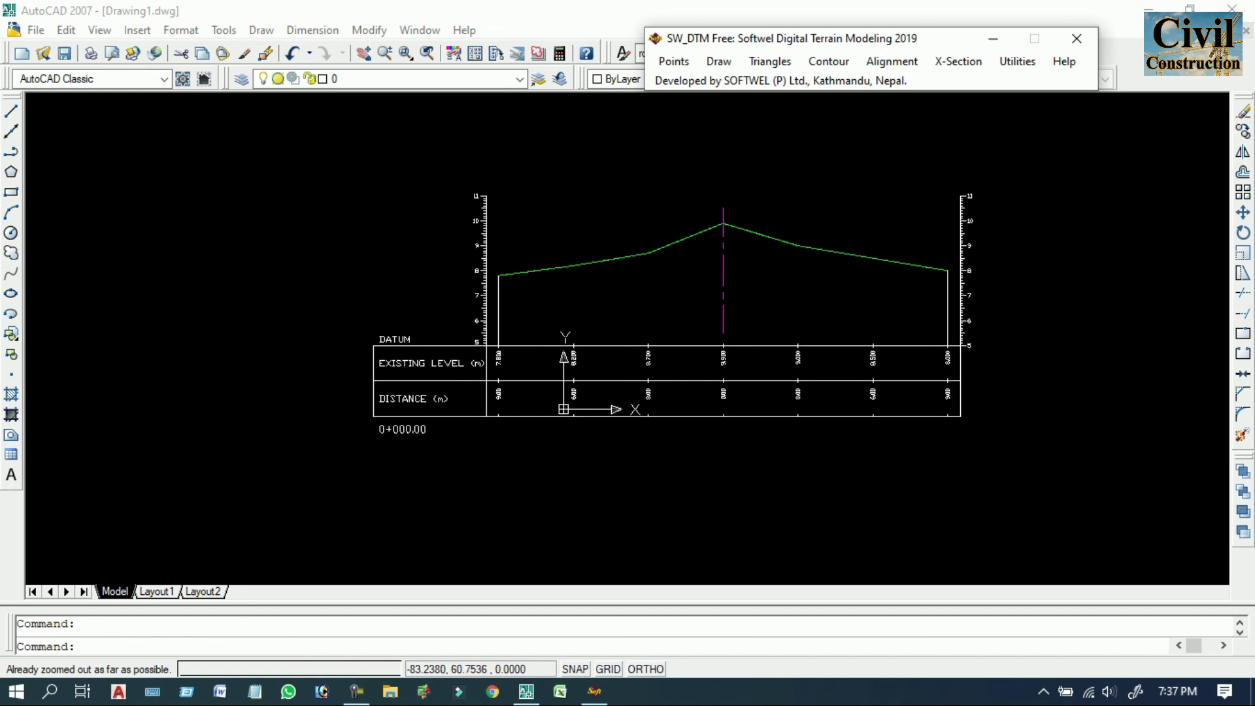
{"action": "scroll", "coordinate": [656, 273], "scroll_direction": "up", "scroll_amount": 2}
{"action": "scroll", "coordinate": [660, 261], "scroll_direction": "up", "scroll_amount": 3}
{"action": "scroll", "coordinate": [664, 252], "scroll_direction": "down", "scroll_amount": 3}
{"action": "scroll", "coordinate": [694, 288], "scroll_direction": "up", "scroll_amount": 1}
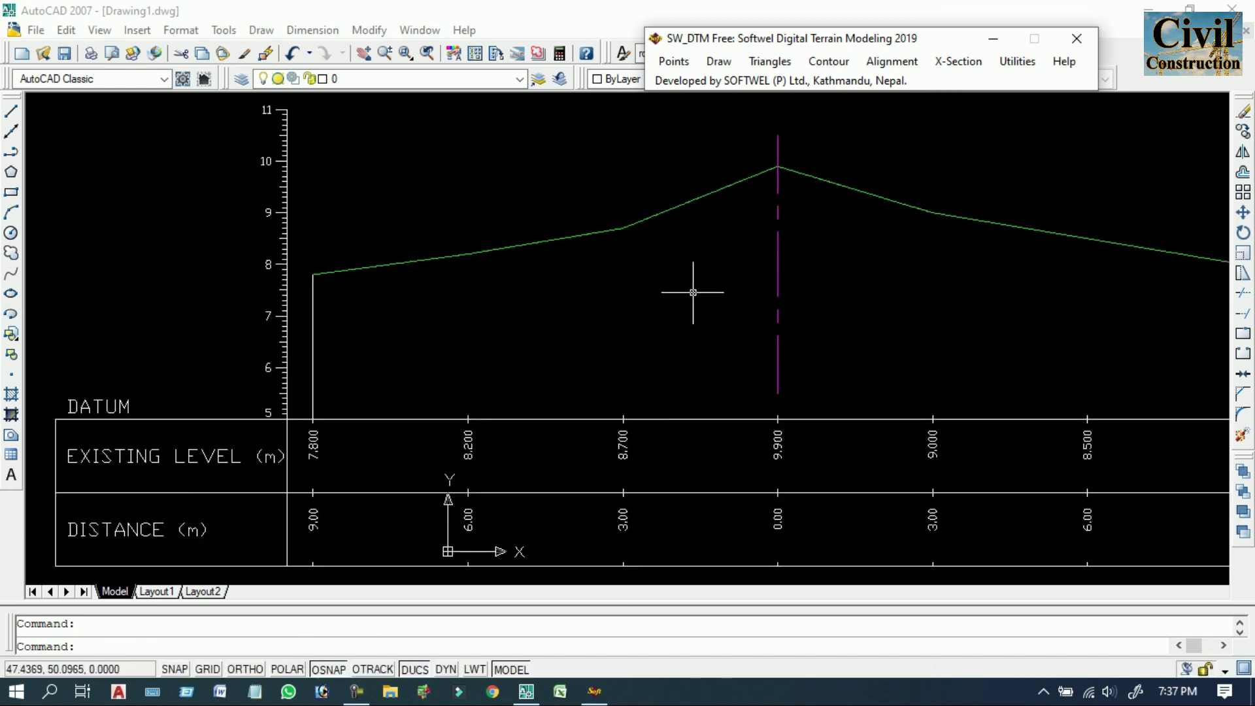
{"action": "scroll", "coordinate": [694, 289], "scroll_direction": "down", "scroll_amount": 2}
{"action": "scroll", "coordinate": [746, 359], "scroll_direction": "down", "scroll_amount": 1}
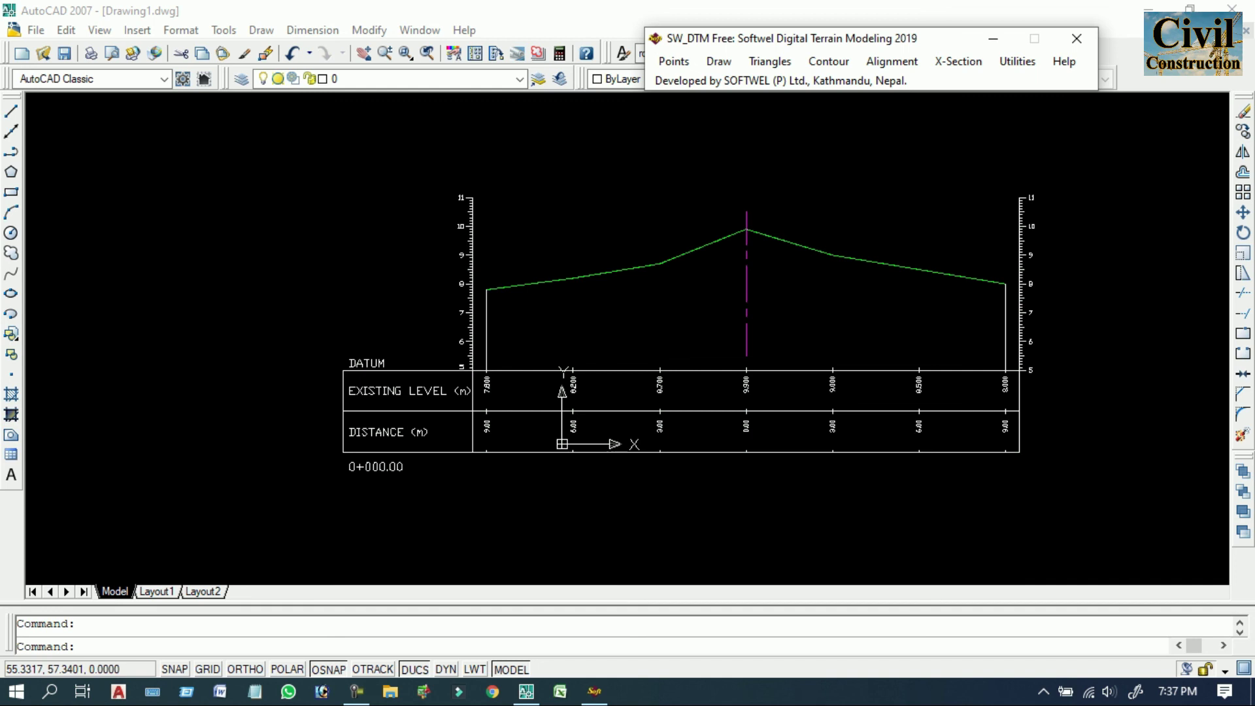
- Zoom all (Z, A) to bring every drawn cross section into view
{"action": "left_click", "coordinate": [116, 651]}
{"action": "type", "text": "z"}
{"action": "key", "text": "Return"}
{"action": "type", "text": "ase 232 found"}
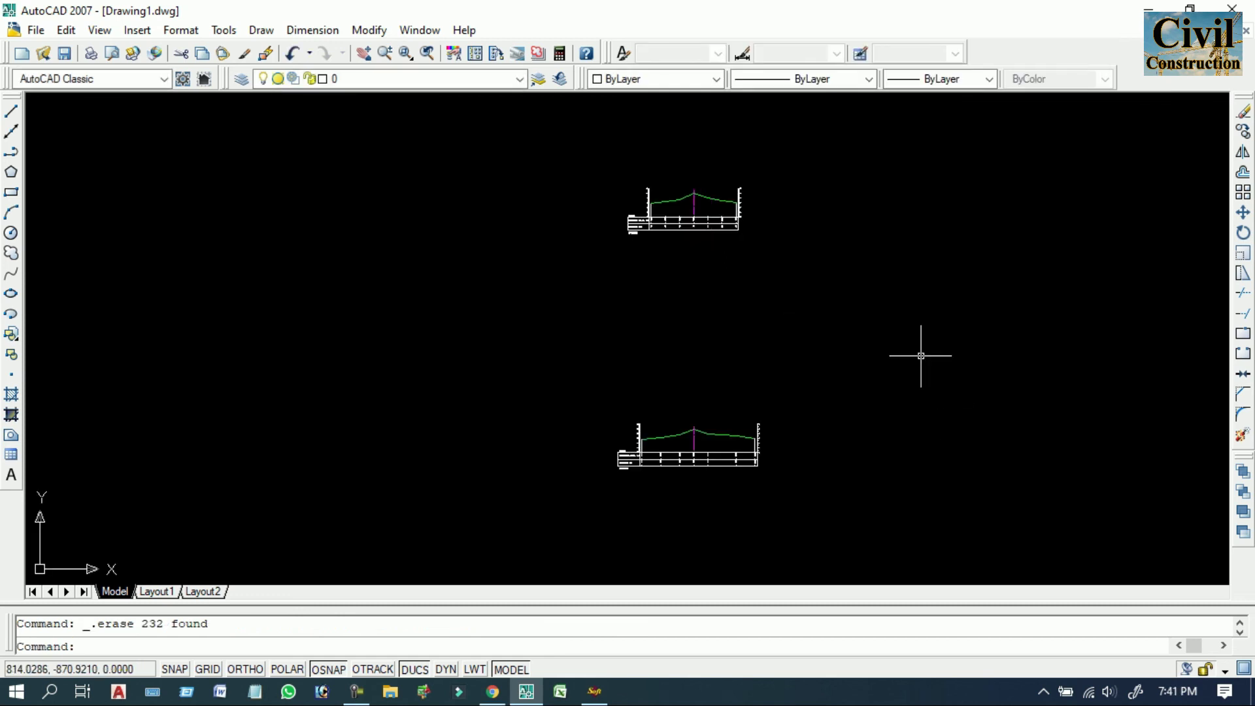
{"action": "scroll", "coordinate": [654, 294], "scroll_direction": "up", "scroll_amount": 2}
{"action": "scroll", "coordinate": [692, 339], "scroll_direction": "up", "scroll_amount": 3}
{"action": "scroll", "coordinate": [716, 371], "scroll_direction": "up", "scroll_amount": 3}
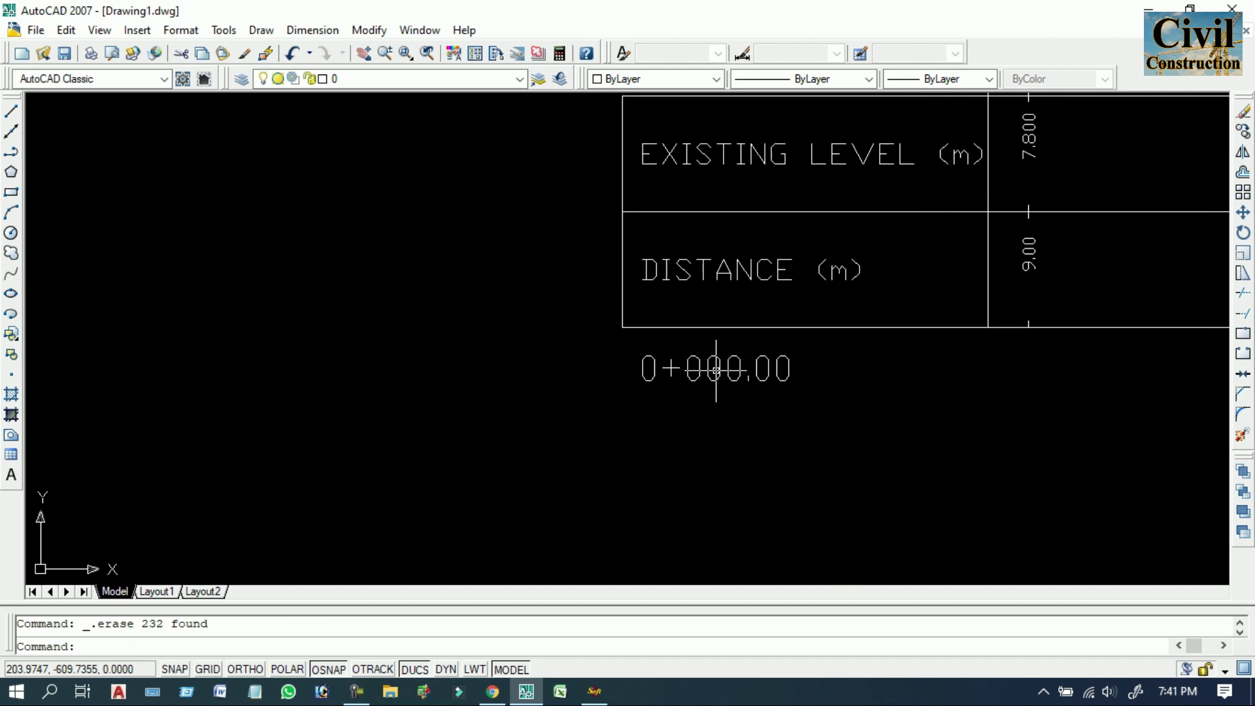
{"action": "scroll", "coordinate": [732, 405], "scroll_direction": "down", "scroll_amount": 10}
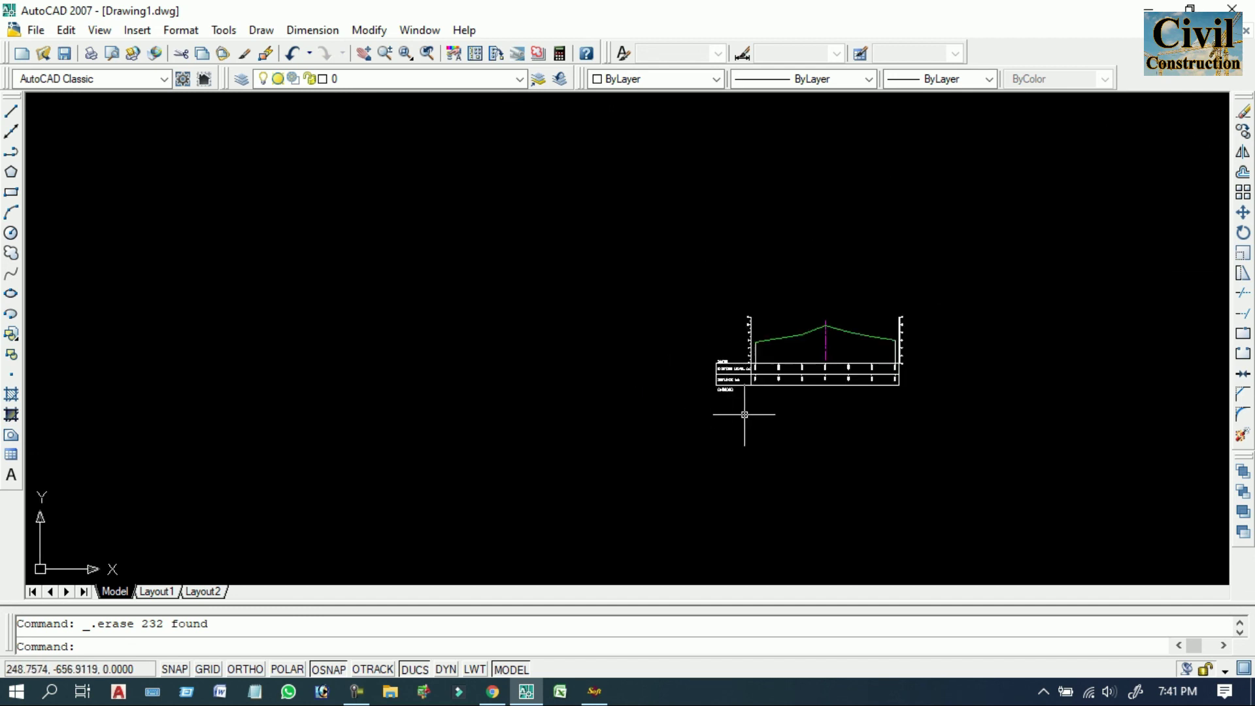
- Pan and zoom across both profiles to check chainages 0+000.00 and 0+020.00 and their level tables
{"action": "mouse_move", "coordinate": [641, 527]}
{"action": "middle_mouse_down"}
{"action": "mouse_move", "coordinate": [667, 308]}
{"action": "mouse_move", "coordinate": [643, 439]}
{"action": "middle_mouse_up"}
{"action": "scroll", "coordinate": [667, 300], "scroll_direction": "up", "scroll_amount": 5}
{"action": "scroll", "coordinate": [667, 298], "scroll_direction": "up", "scroll_amount": 4}
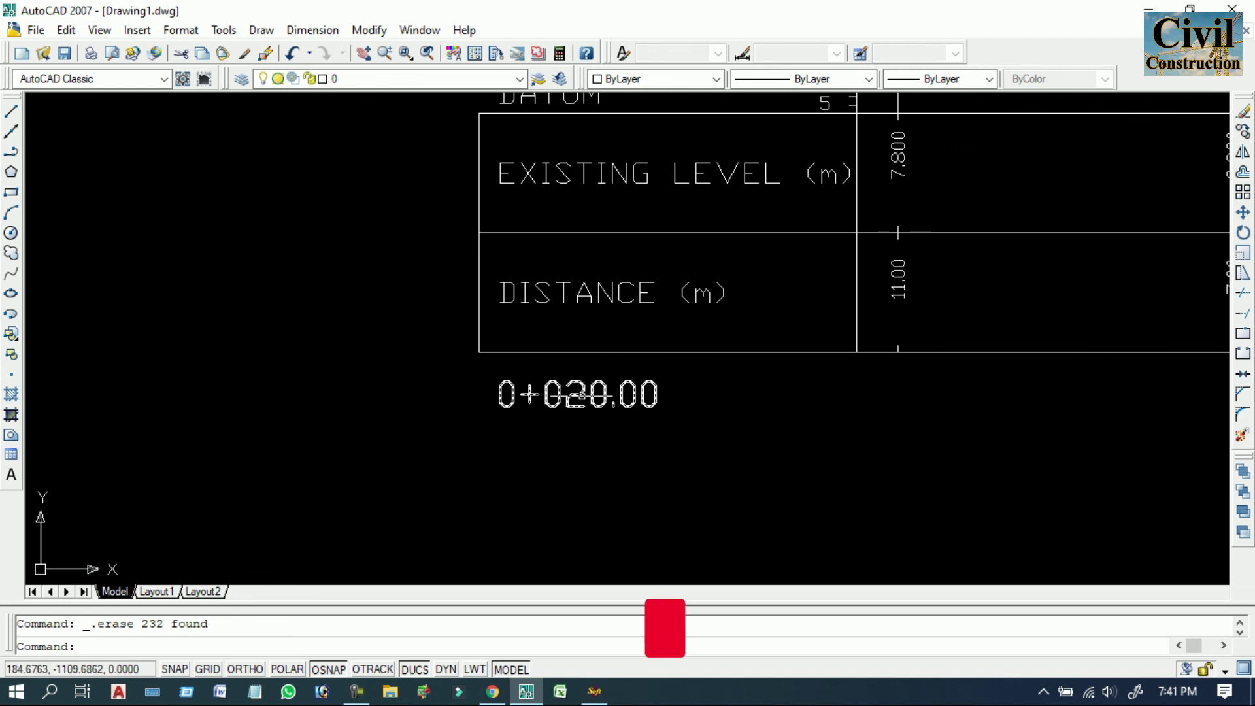
{"action": "scroll", "coordinate": [593, 364], "scroll_direction": "down", "scroll_amount": 8}
{"action": "middle_click_drag", "start_coordinate": [731, 303], "coordinate": [705, 392]}
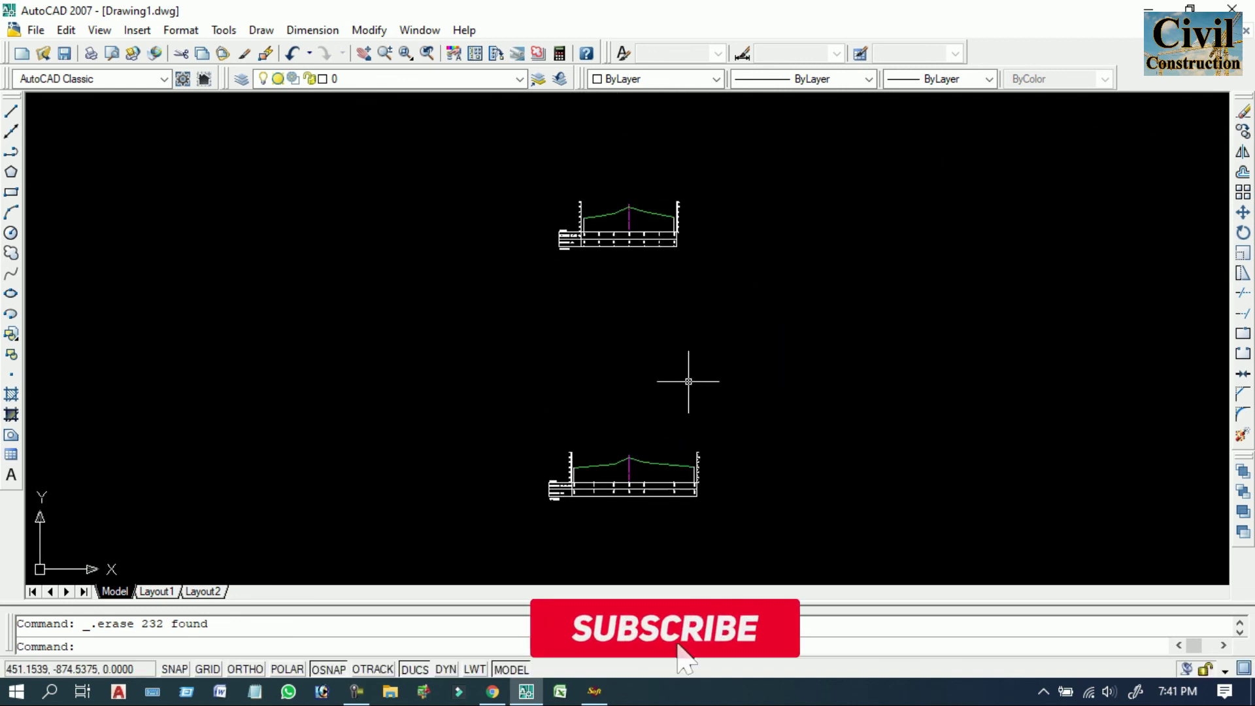
{"action": "scroll", "coordinate": [641, 179], "scroll_direction": "up", "scroll_amount": 4}
{"action": "scroll", "coordinate": [652, 314], "scroll_direction": "up", "scroll_amount": 3}
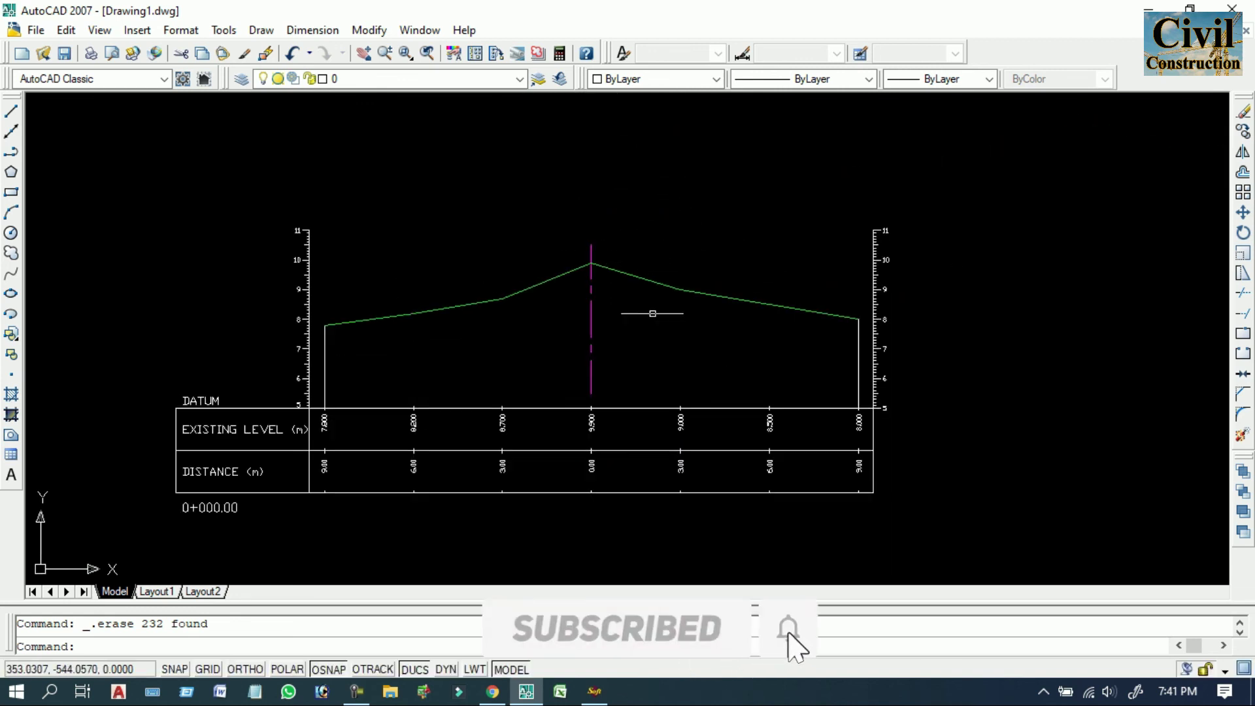
{"action": "middle_click_drag", "start_coordinate": [652, 314], "coordinate": [745, 297]}
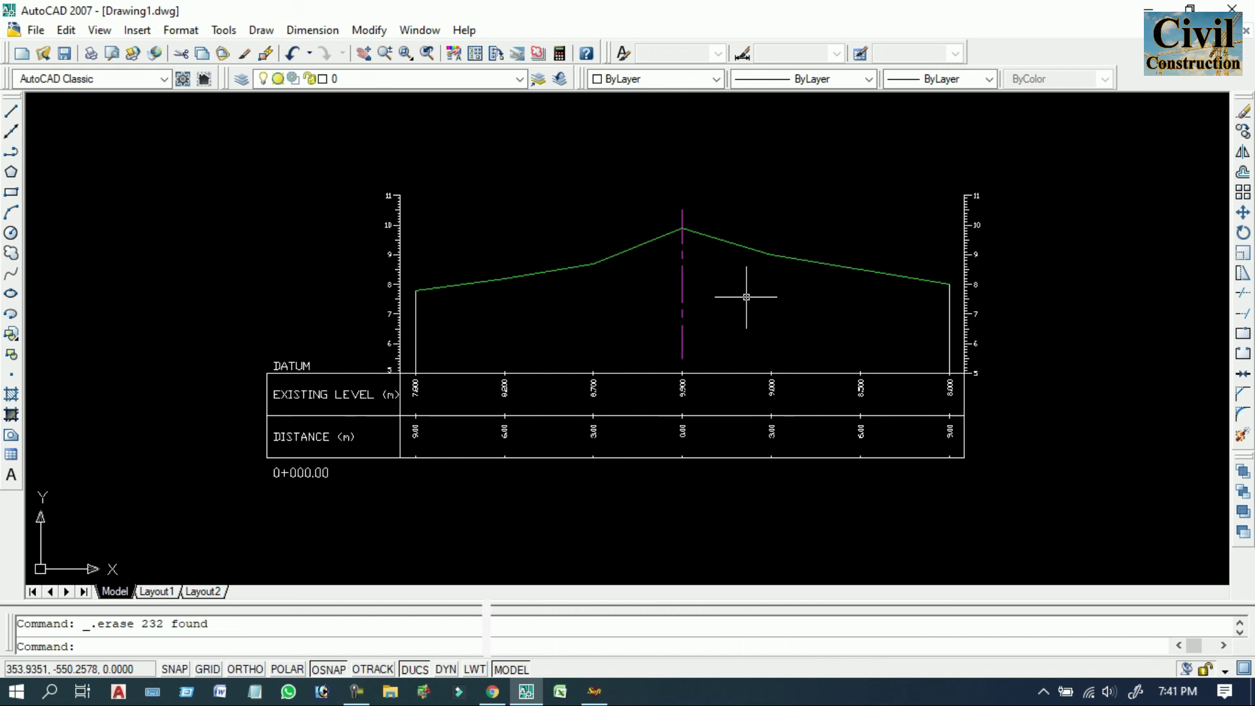